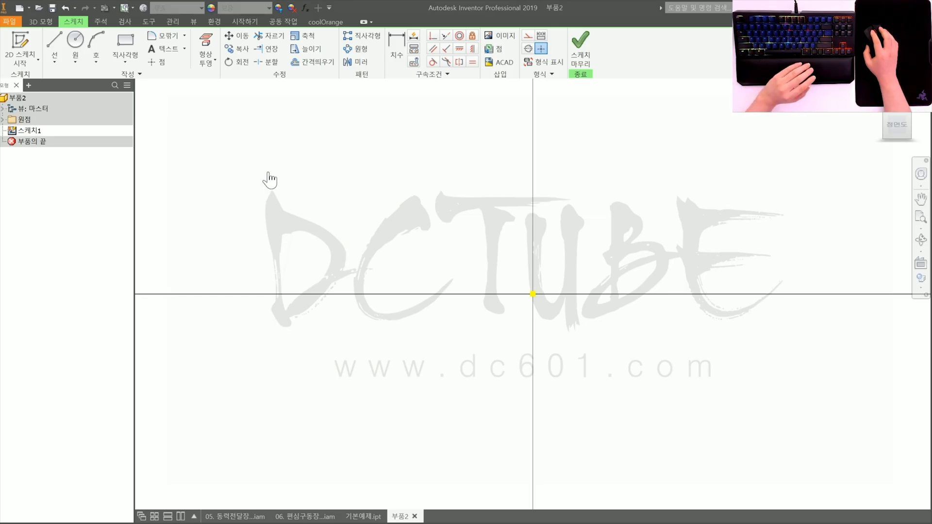
- Draw a two-point center rectangle about 59 × 34 mm, centred on the sketch origin
{"action": "left_click", "coordinate": [129, 63]}
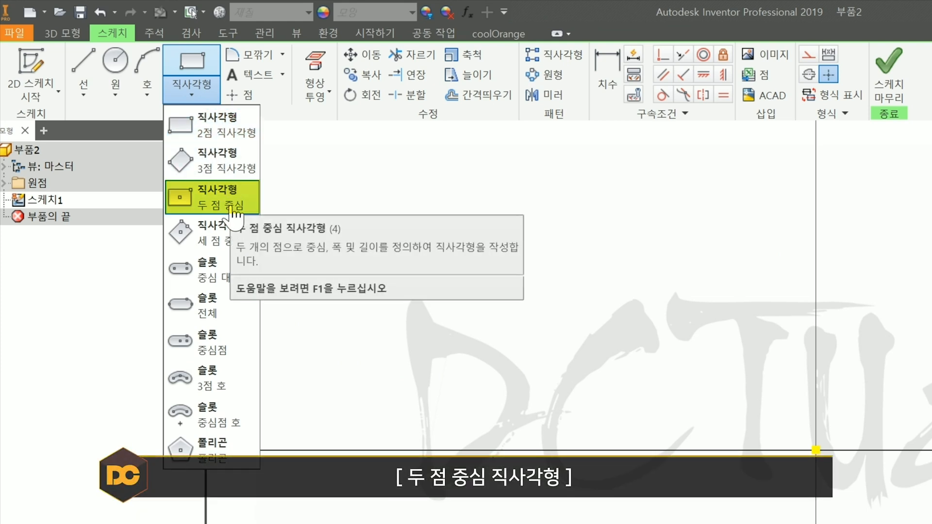
{"action": "left_click", "coordinate": [232, 210]}
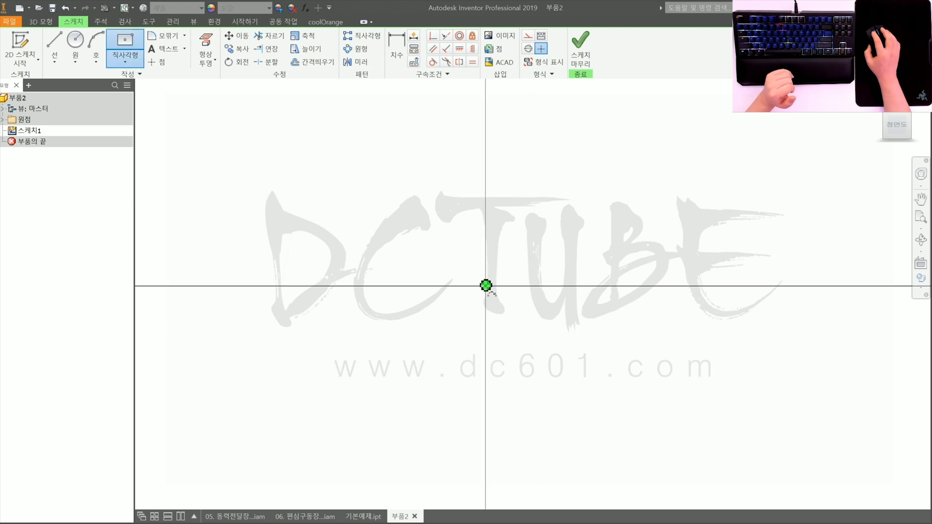
{"action": "left_click", "coordinate": [486, 285]}
{"action": "left_click", "coordinate": [624, 205]}
- Dimension the rectangle's width along its upper edge and its height along its right edge
{"action": "key", "text": "d"}
{"action": "left_click", "coordinate": [539, 205]}
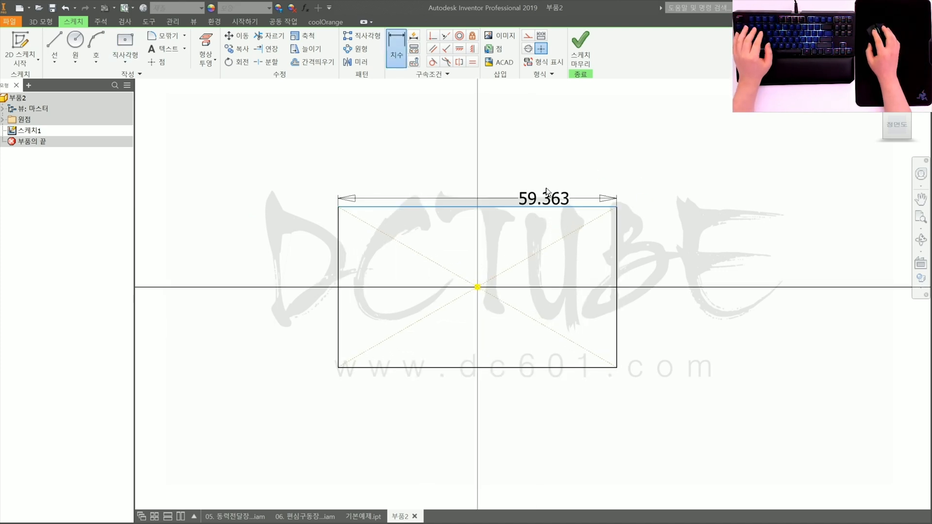
{"action": "left_click", "coordinate": [546, 177]}
{"action": "left_click", "coordinate": [617, 258]}
{"action": "left_click", "coordinate": [654, 258]}
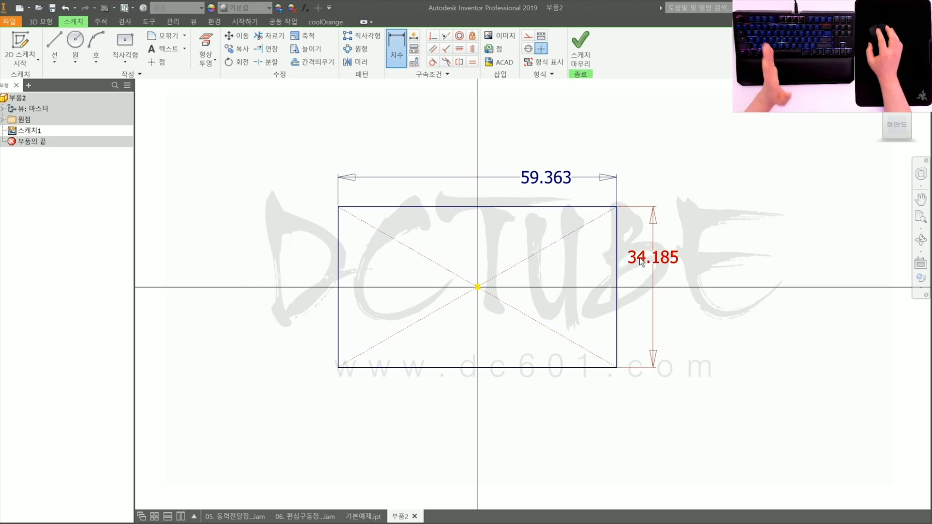
- Set the rectangle's height to 50 mm and link its width to the height dimension d1
{"action": "double_click", "coordinate": [641, 262]}
{"action": "type", "text": "50"}
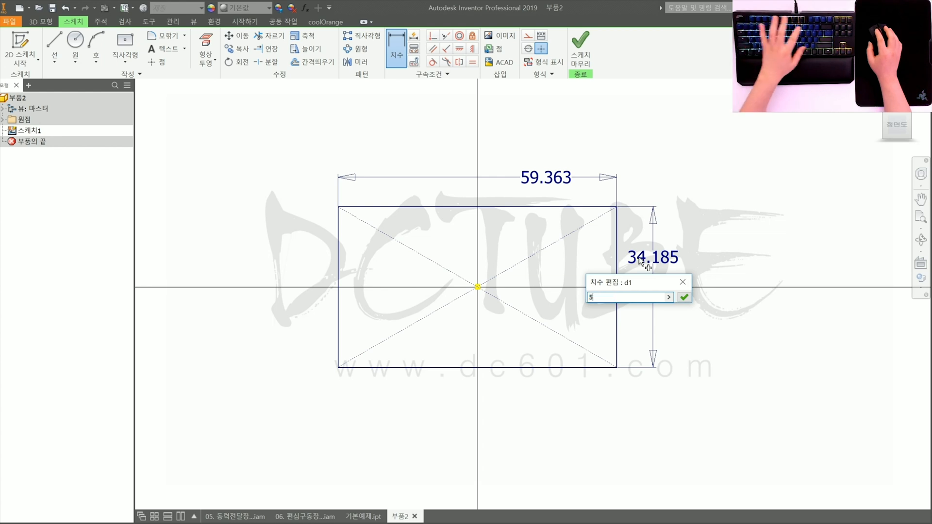
{"action": "key", "text": "Return"}
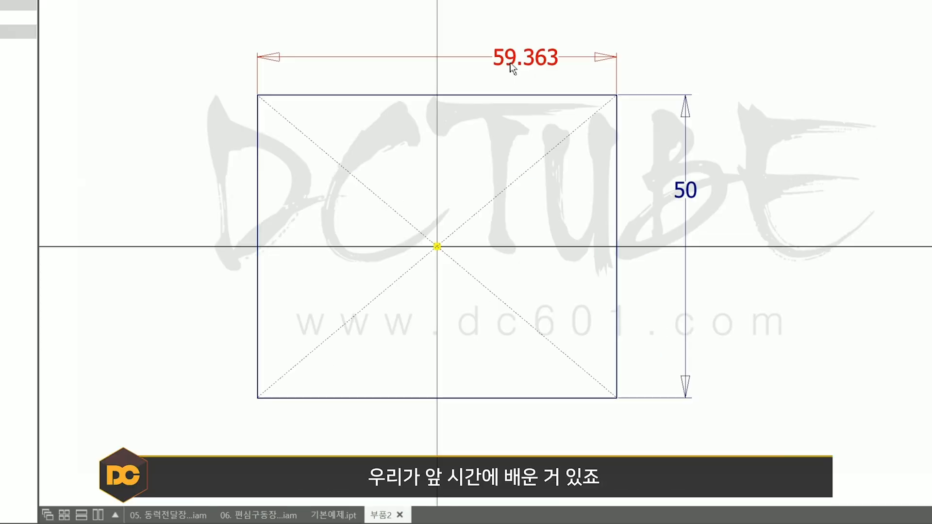
{"action": "double_click", "coordinate": [511, 68]}
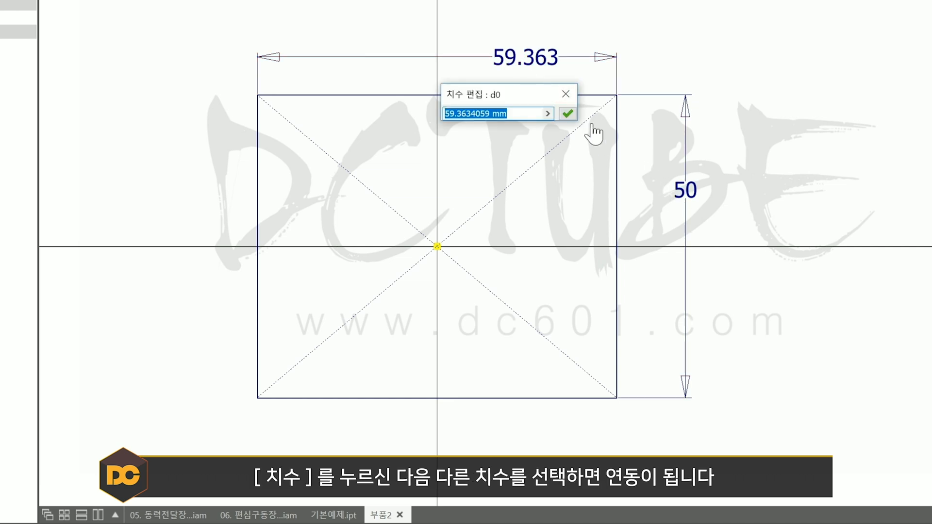
{"action": "left_click", "coordinate": [685, 189]}
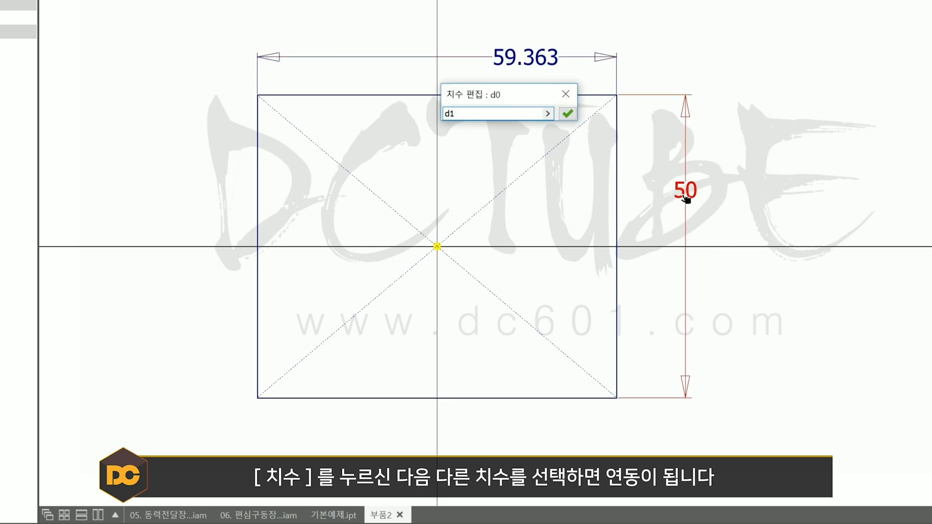
{"action": "left_click", "coordinate": [568, 114]}
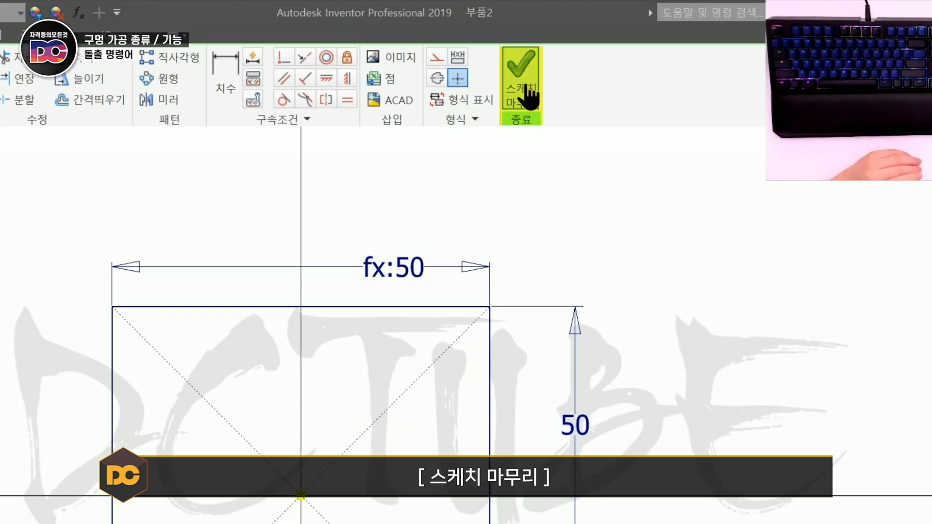
- Finish the sketch and start the Extrude command from the 3D modelling tools
{"action": "left_click", "coordinate": [582, 57]}
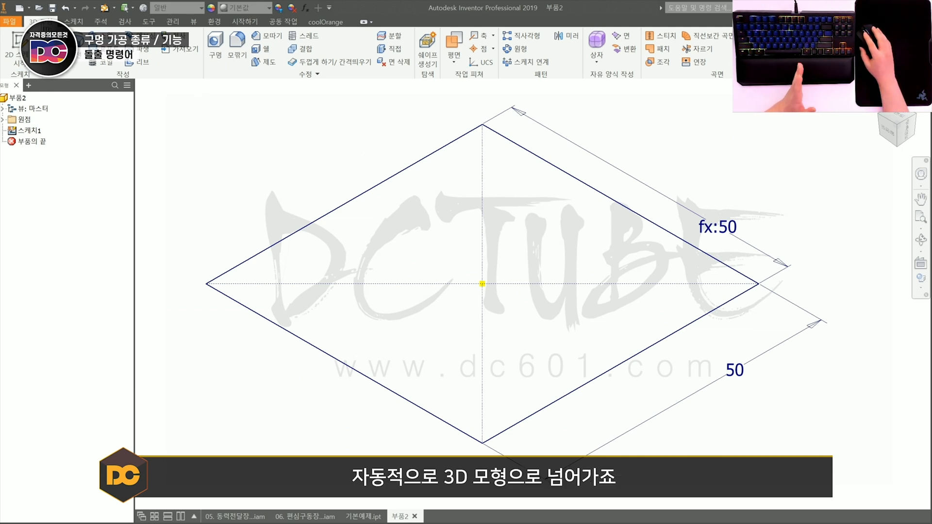
{"action": "left_click", "coordinate": [73, 22]}
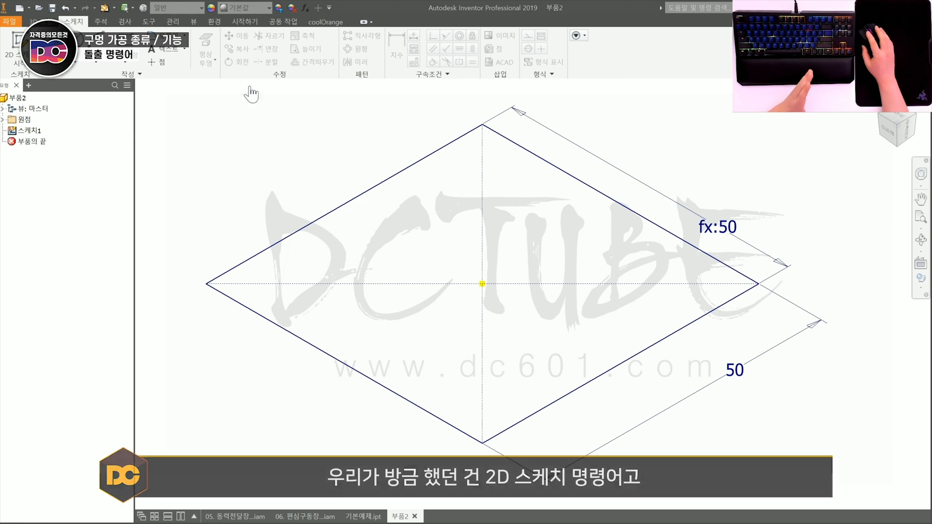
{"action": "left_click", "coordinate": [43, 21]}
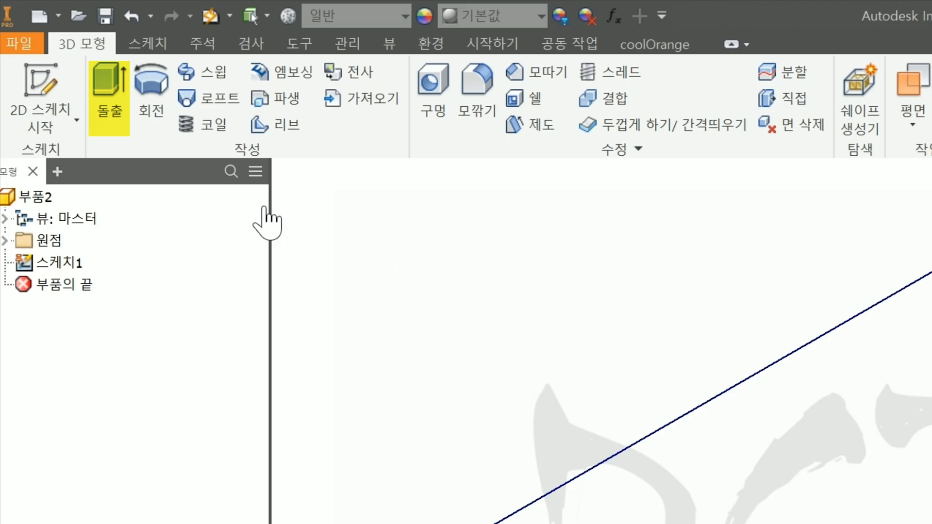
{"action": "left_click", "coordinate": [109, 94]}
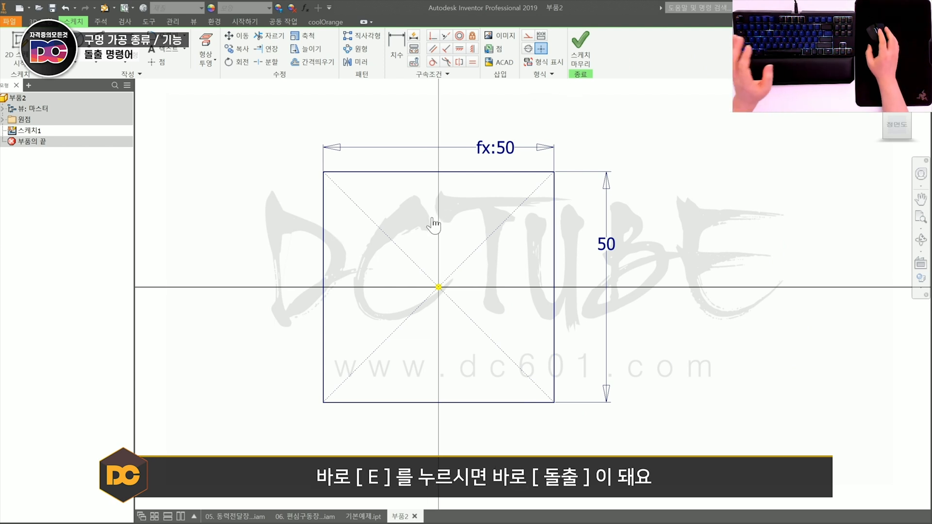
- Start extruding the square profile straight from the sketch, trying distances of 5 mm and 10 mm
{"action": "key", "text": "e"}
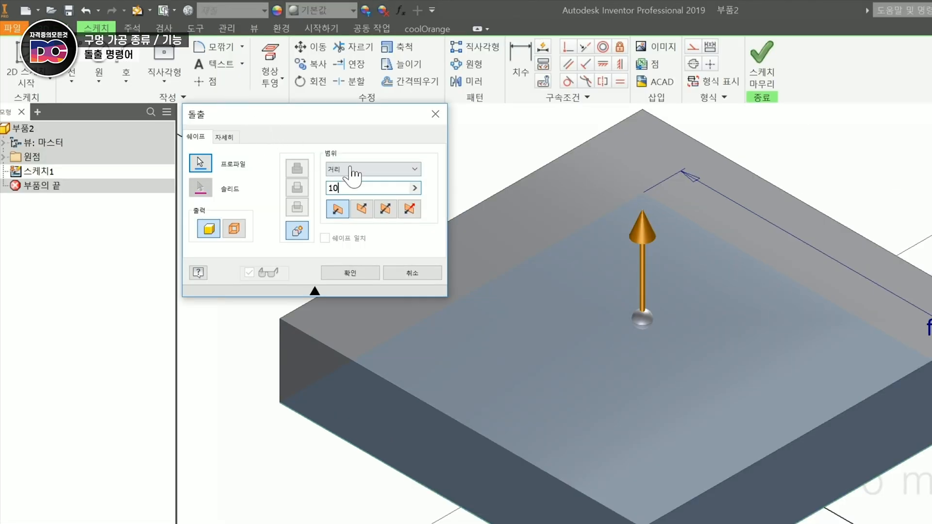
{"action": "type", "text": "10"}
{"action": "double_click", "coordinate": [333, 188]}
{"action": "type", "text": "5"}
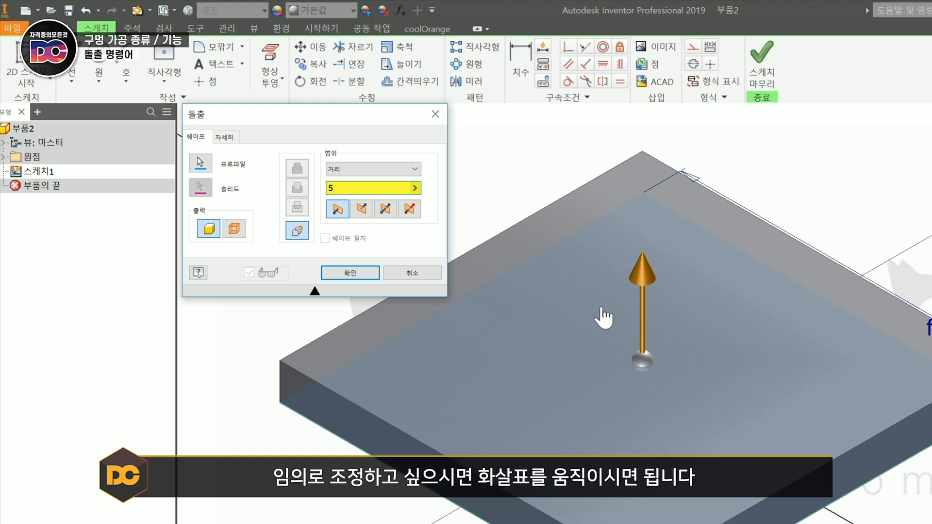
{"action": "left_click_drag", "start_coordinate": [646, 295], "coordinate": [646, 241]}
{"action": "type", "text": "10"}
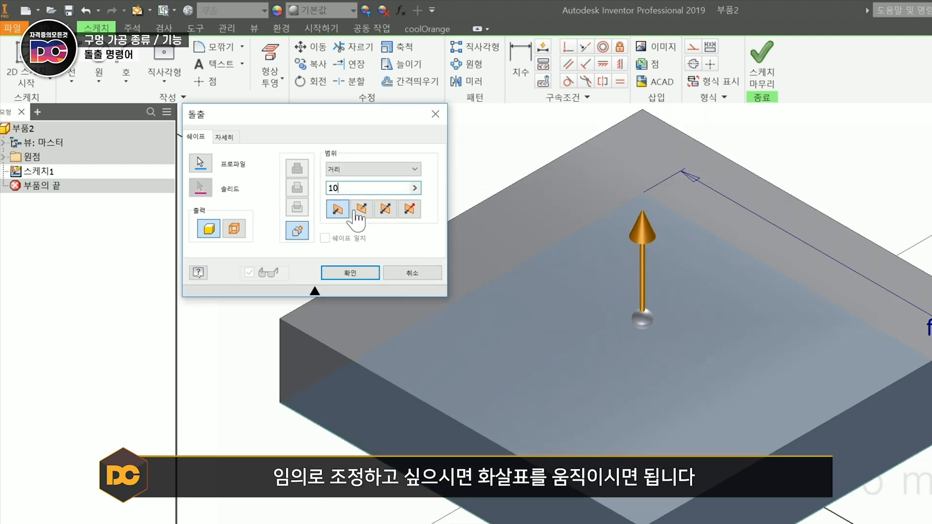
- Try the reversed, default, symmetric and asymmetric extrusion directions, and select the second distance value of the asymmetric option
{"action": "left_click", "coordinate": [362, 210]}
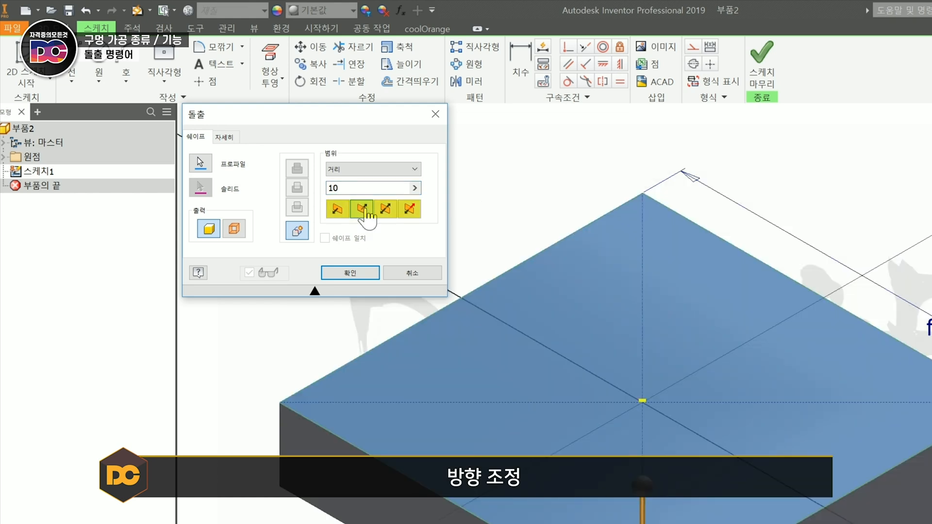
{"action": "left_click", "coordinate": [337, 210]}
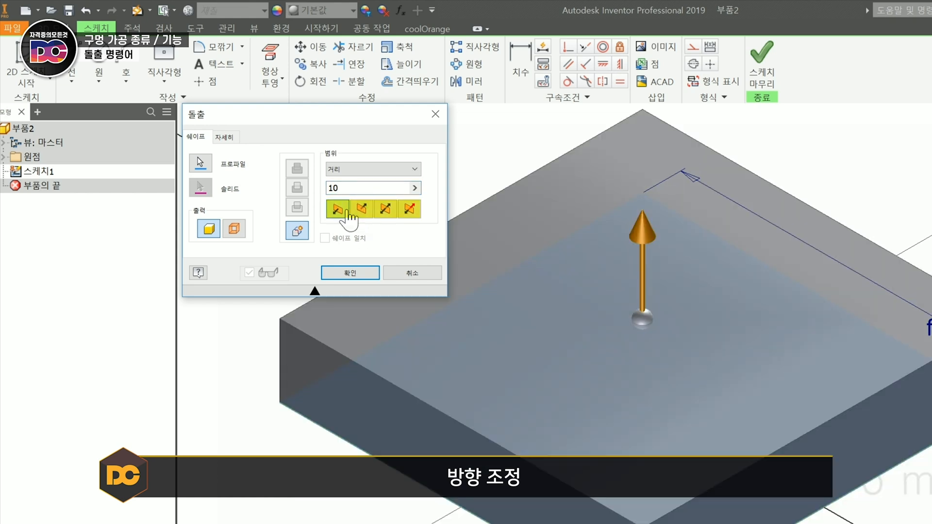
{"action": "left_click", "coordinate": [394, 207]}
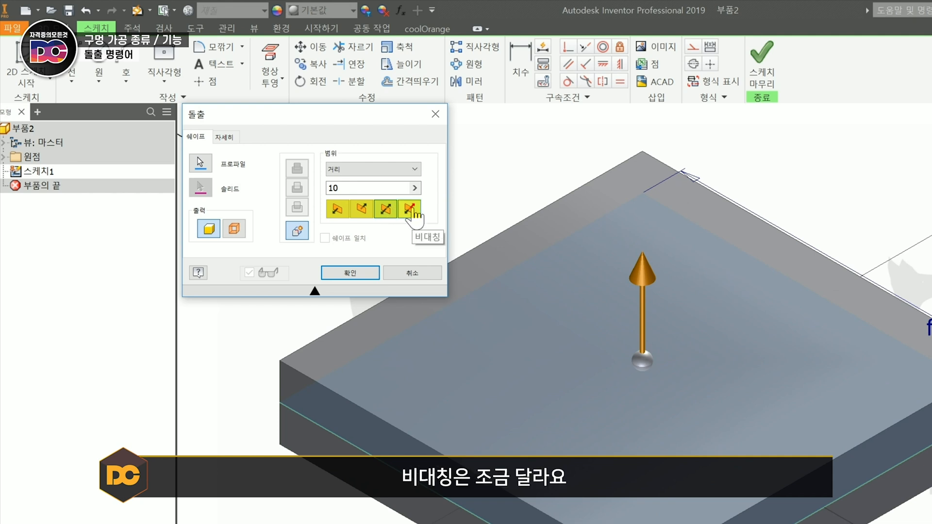
{"action": "left_click", "coordinate": [409, 209]}
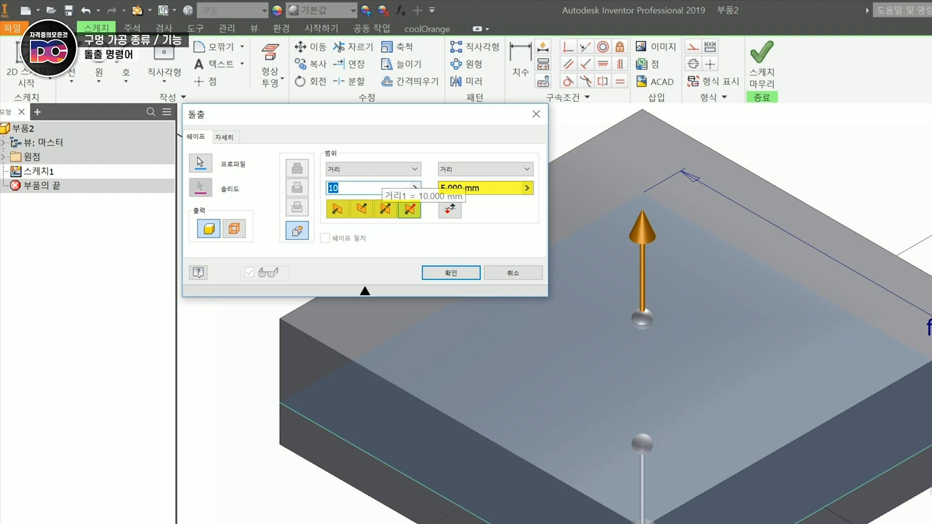
{"action": "left_click", "coordinate": [479, 188]}
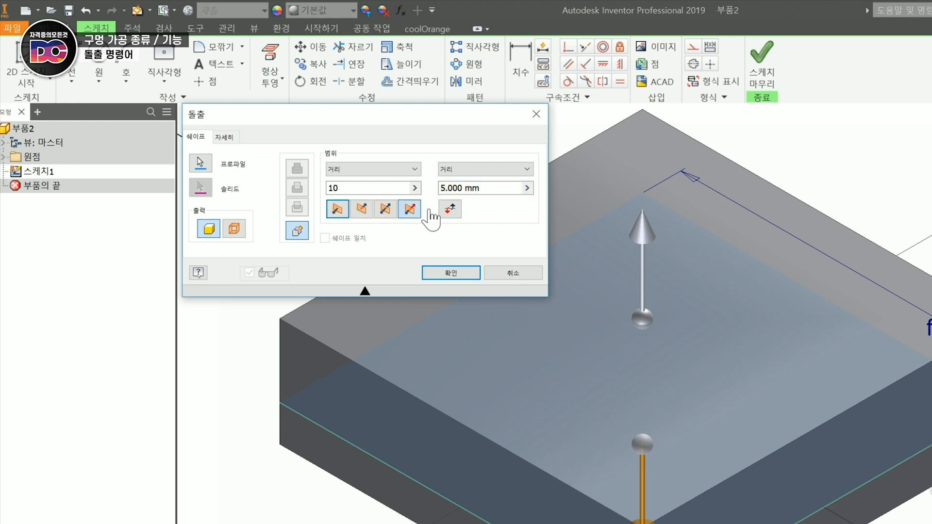
- Extrude the square profile 12 mm in the default direction as a new solid
{"action": "left_click", "coordinate": [337, 208]}
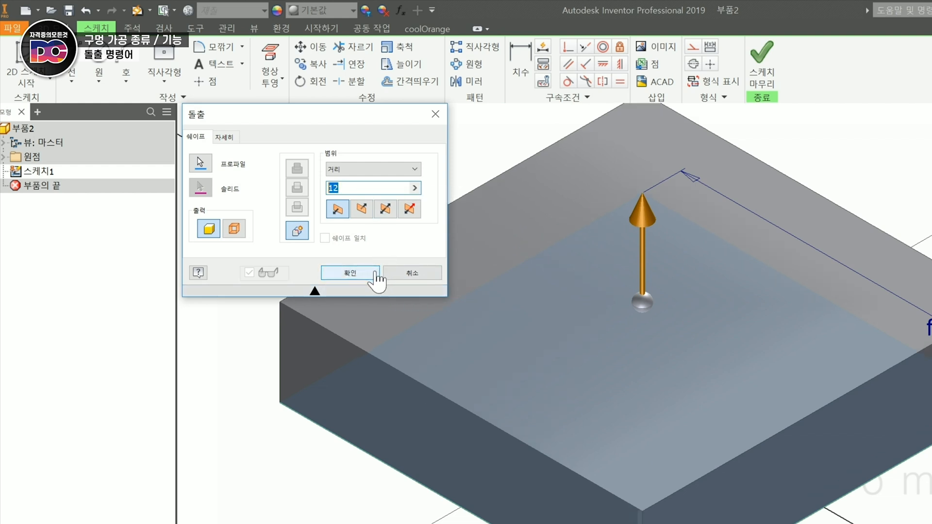
{"action": "left_click", "coordinate": [374, 274]}
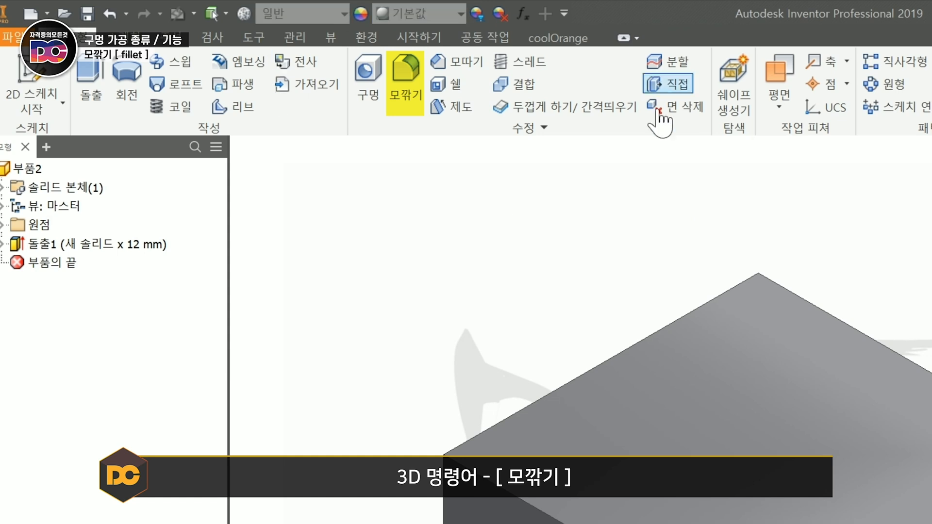
- Try to fillet the block's four vertical corner edges with a 4 mm radius
{"action": "left_click", "coordinate": [414, 82]}
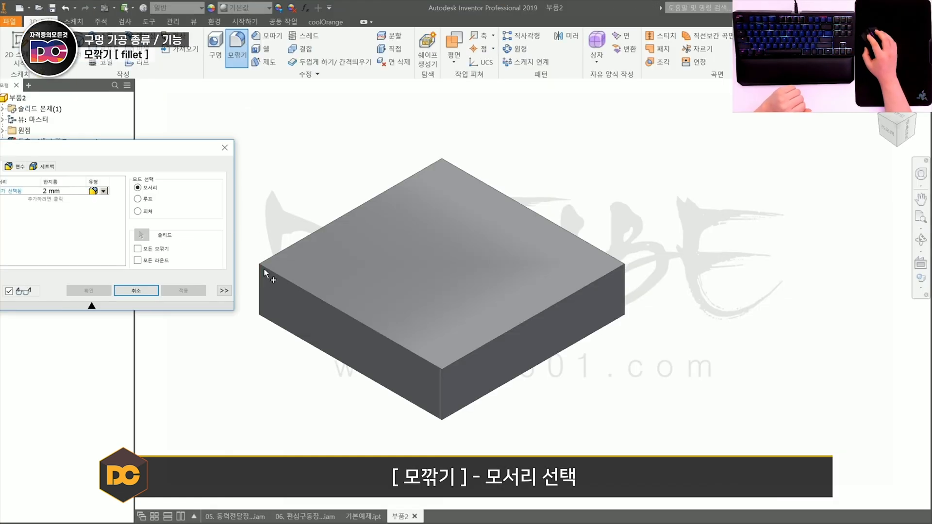
{"action": "left_click", "coordinate": [260, 279]}
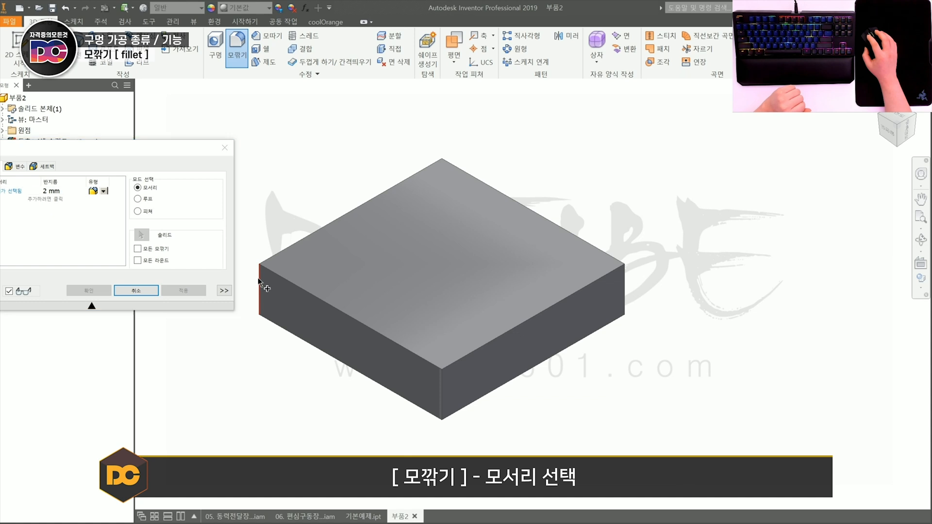
{"action": "left_click", "coordinate": [442, 386]}
{"action": "left_click", "coordinate": [625, 290]}
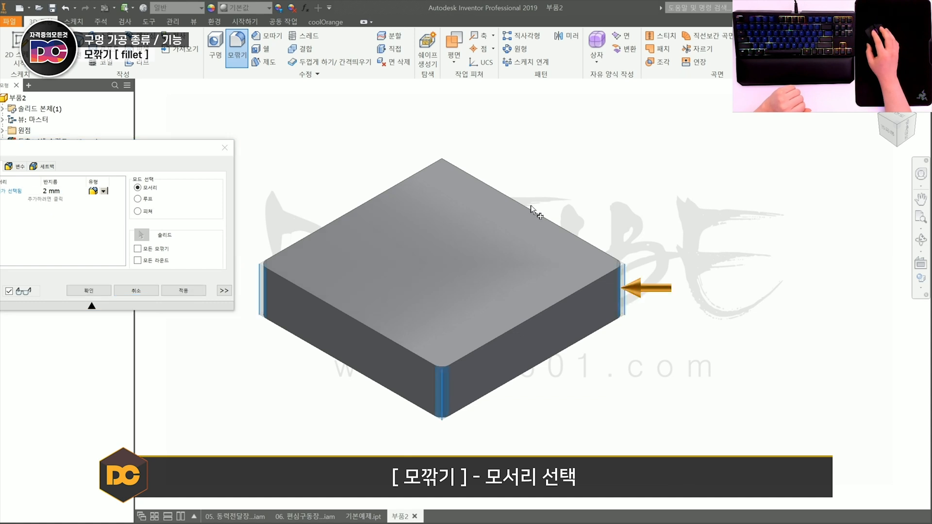
{"action": "left_click", "coordinate": [444, 174]}
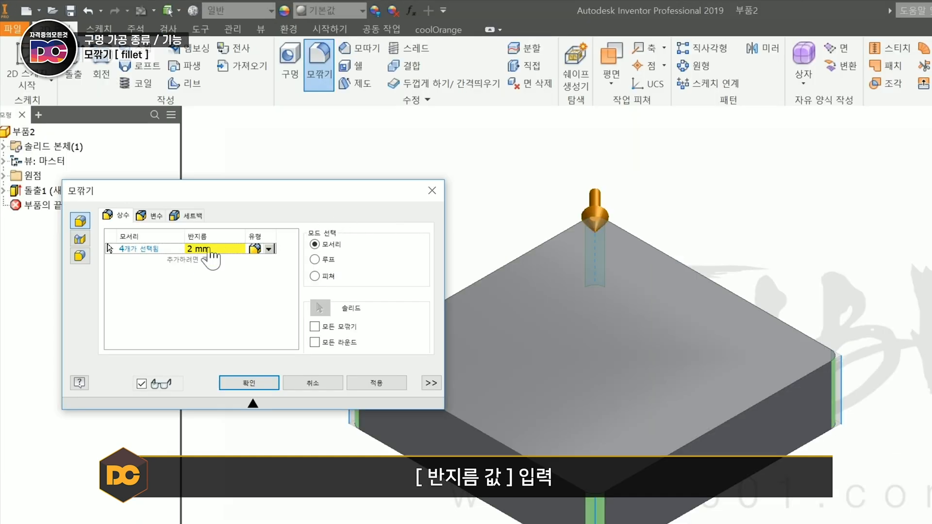
{"action": "left_click", "coordinate": [210, 249]}
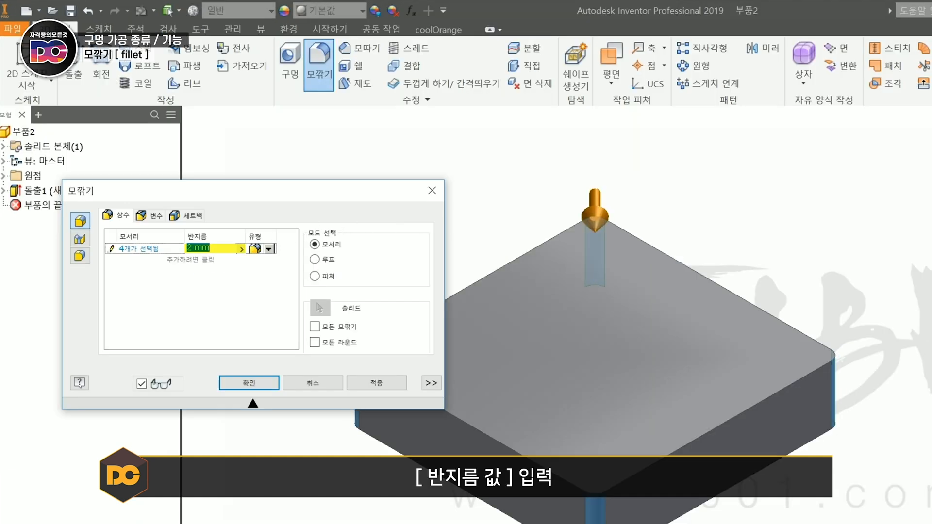
{"action": "type", "text": "4"}
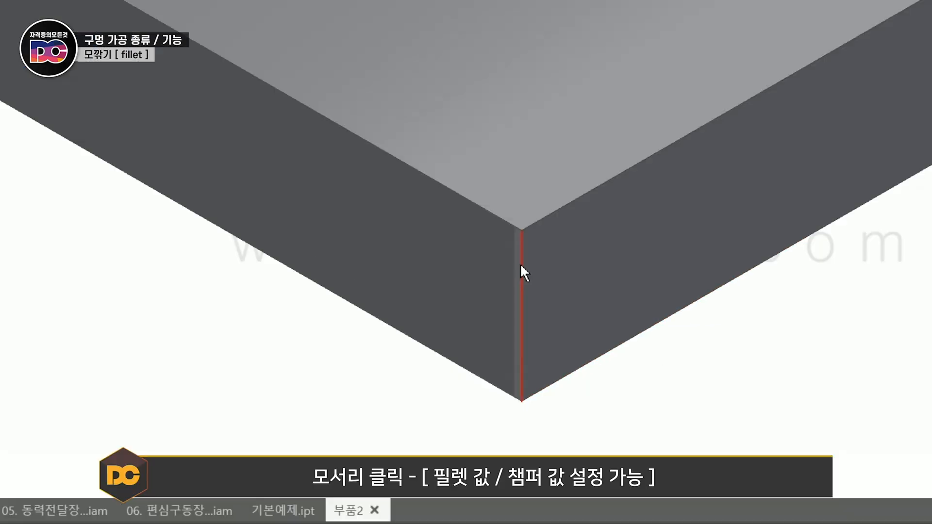
- Try to fillet the four vertical corner edges with an 8 mm radius, starting from the preselected front edge
{"action": "left_click", "coordinate": [497, 377]}
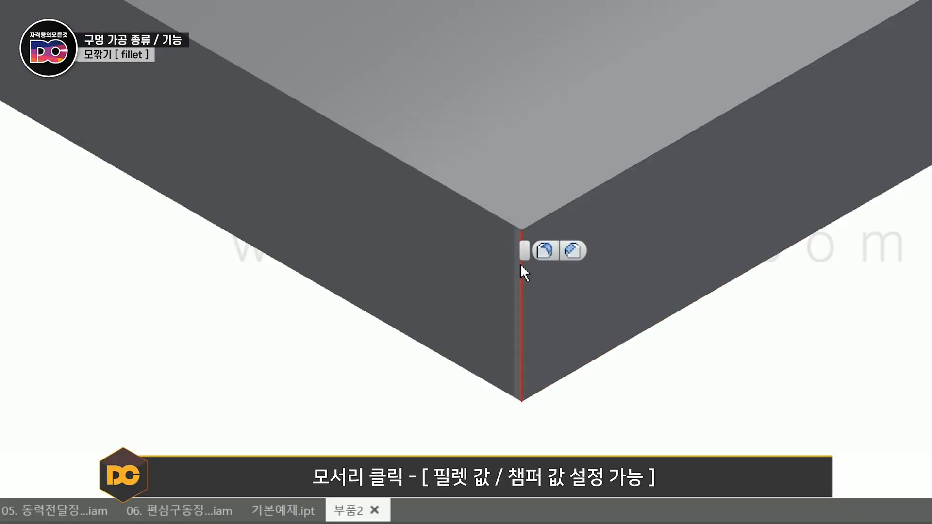
{"action": "left_click", "coordinate": [550, 257]}
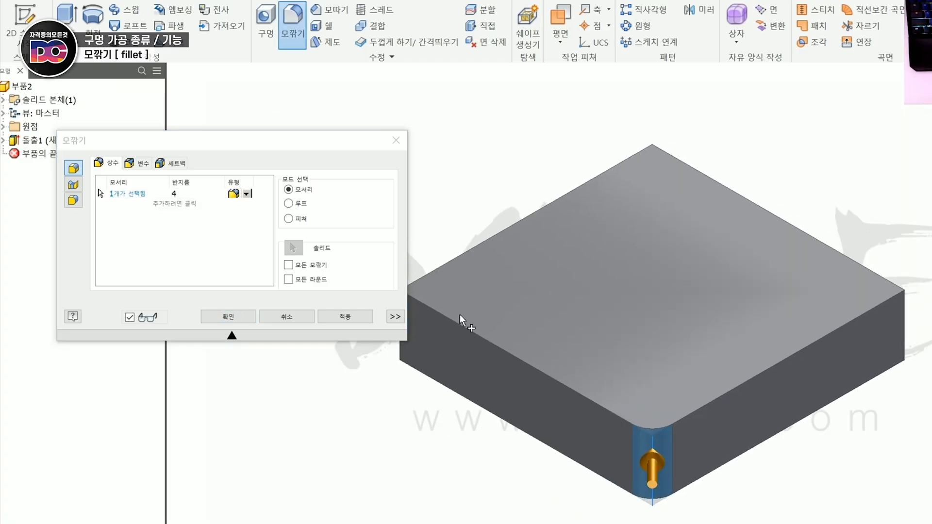
{"action": "left_click", "coordinate": [175, 193]}
{"action": "type", "text": "8"}
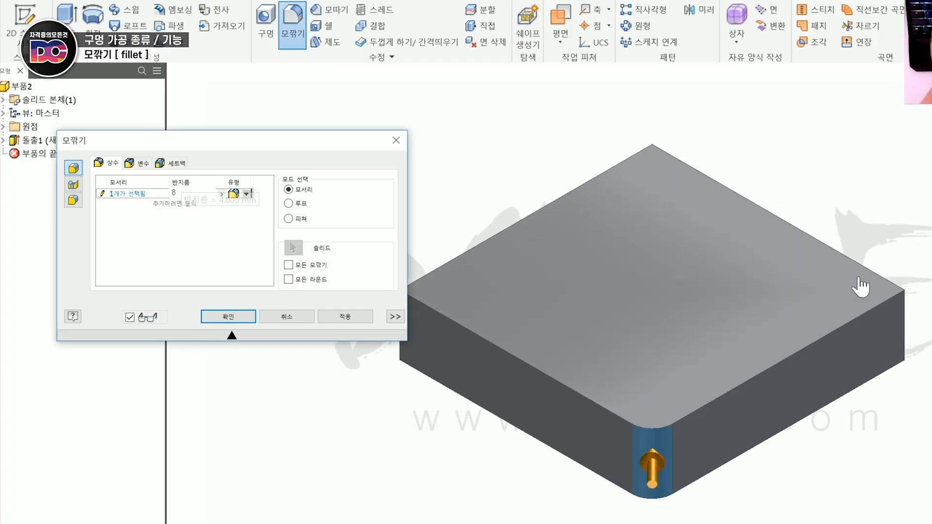
{"action": "left_click", "coordinate": [904, 321]}
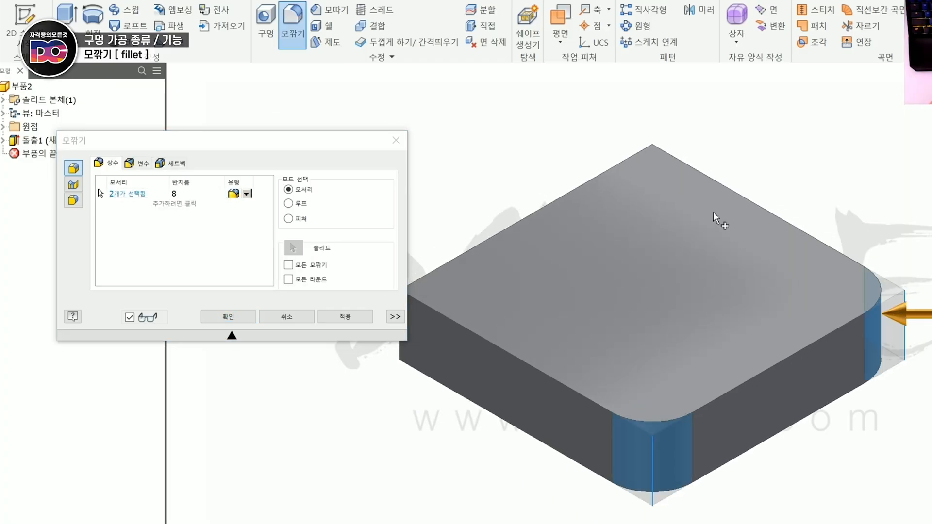
{"action": "left_click", "coordinate": [653, 169]}
{"action": "left_click", "coordinate": [401, 358]}
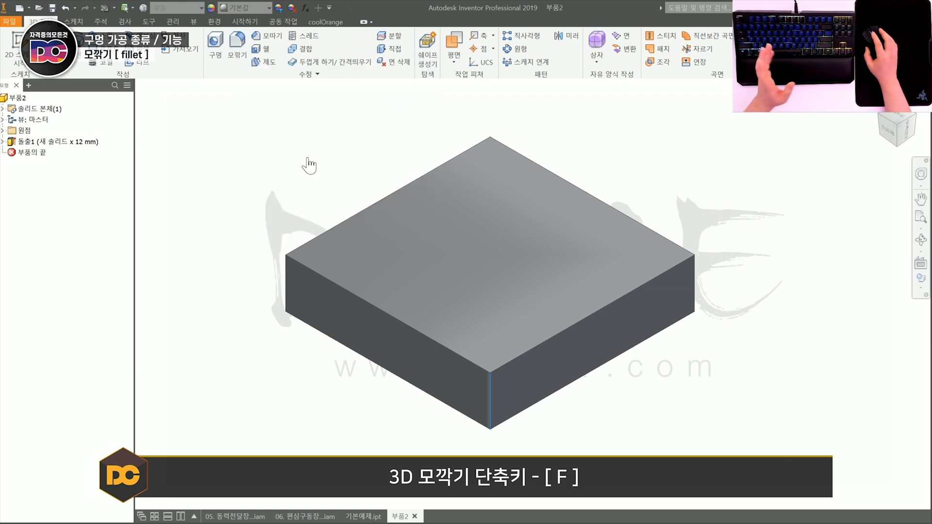
- Fillet the block's four vertical corner edges with an 8 mm radius and the top face's perimeter edges with a 3 mm radius
{"action": "key", "text": "f"}
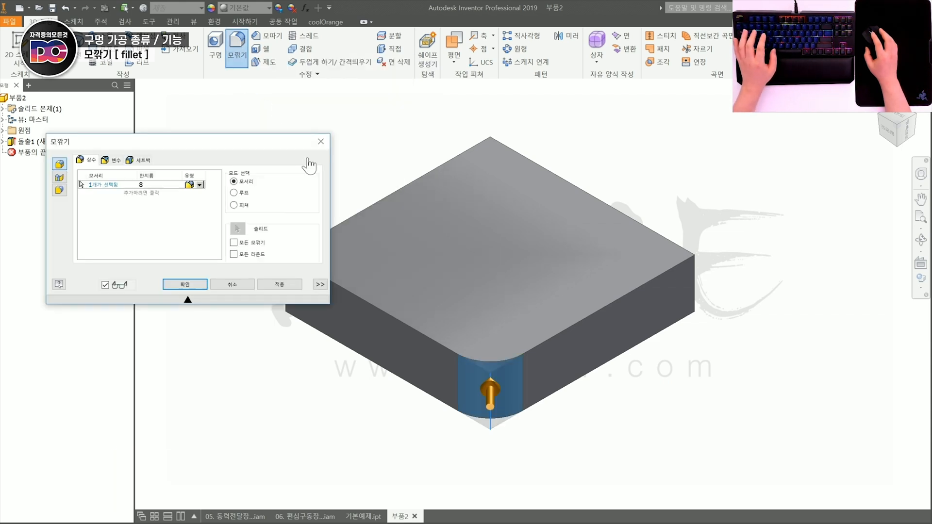
{"action": "key", "text": "Return"}
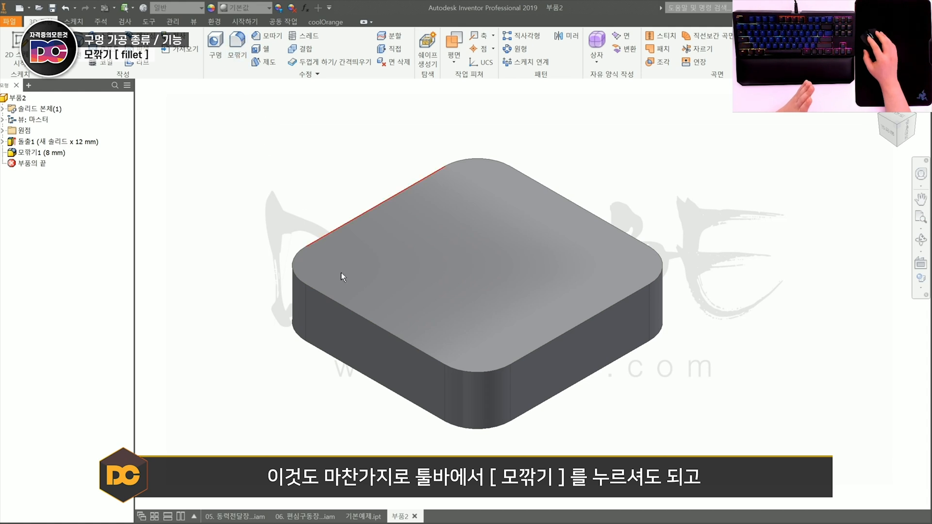
{"action": "left_click", "coordinate": [389, 331]}
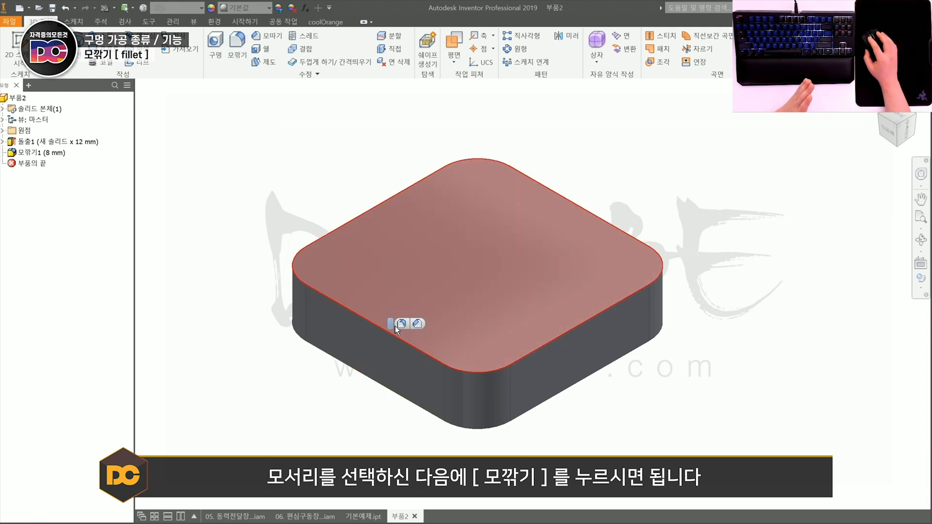
{"action": "left_click", "coordinate": [408, 324]}
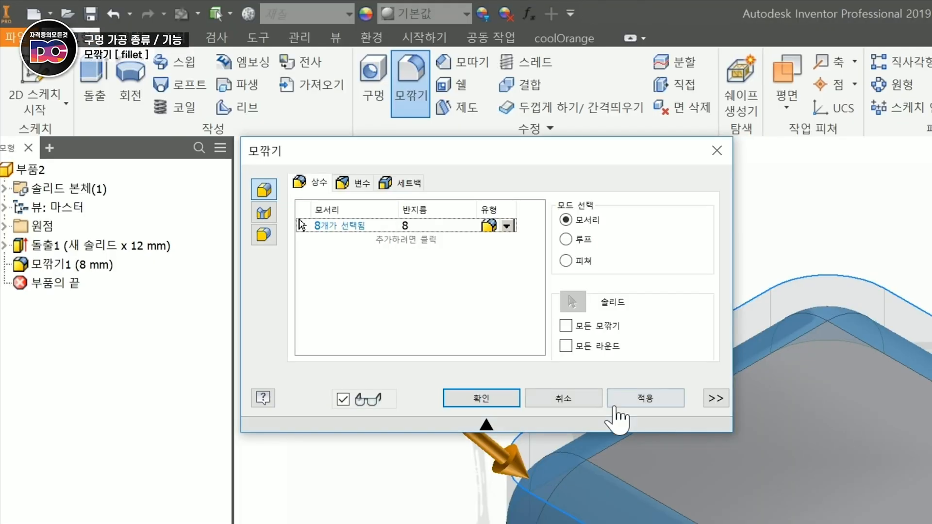
{"action": "left_click", "coordinate": [243, 129]}
{"action": "type", "text": "3"}
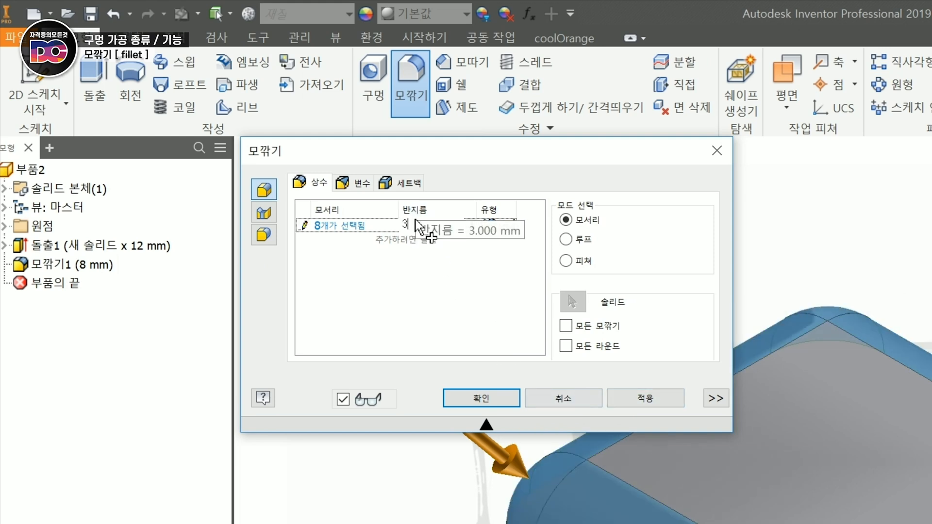
{"action": "left_click", "coordinate": [503, 402]}
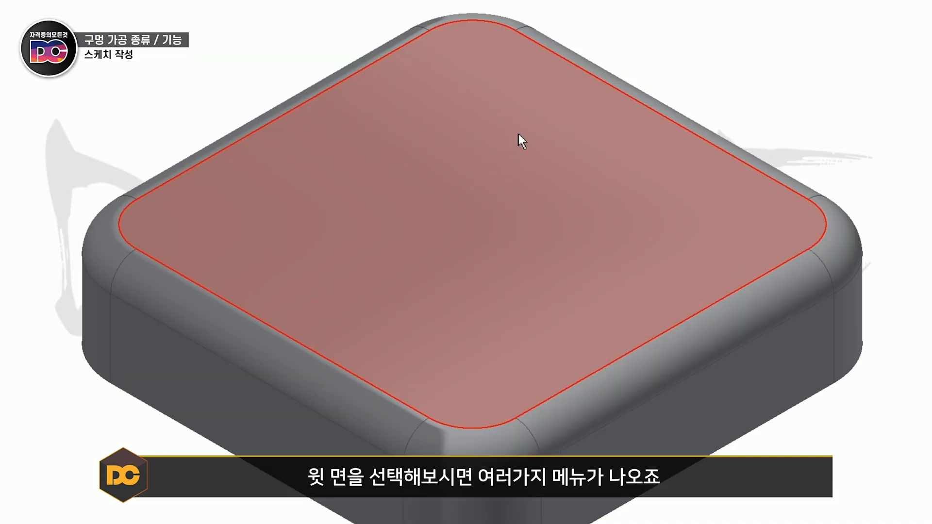
- Create a new sketch on the block's top face, keeping only the automatically projected geometry, and finish the sketch
{"action": "left_click", "coordinate": [497, 222]}
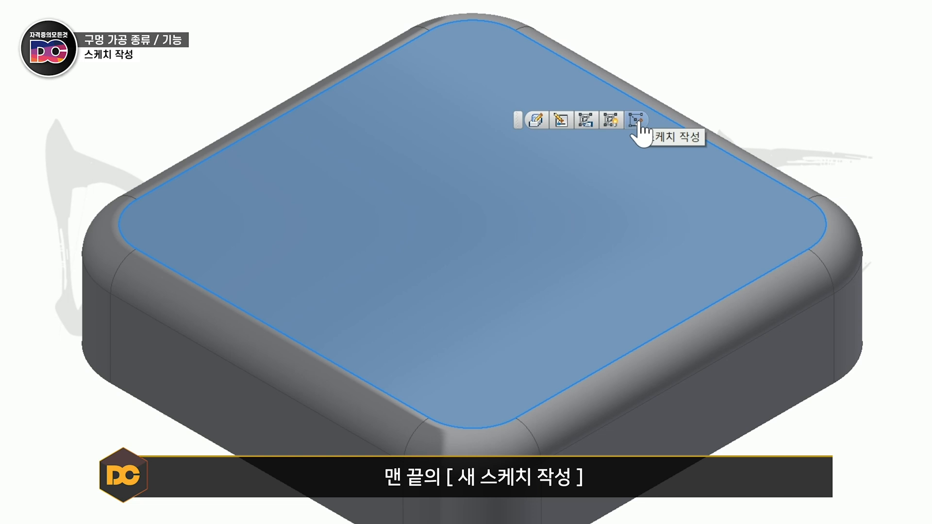
{"action": "left_click", "coordinate": [637, 121]}
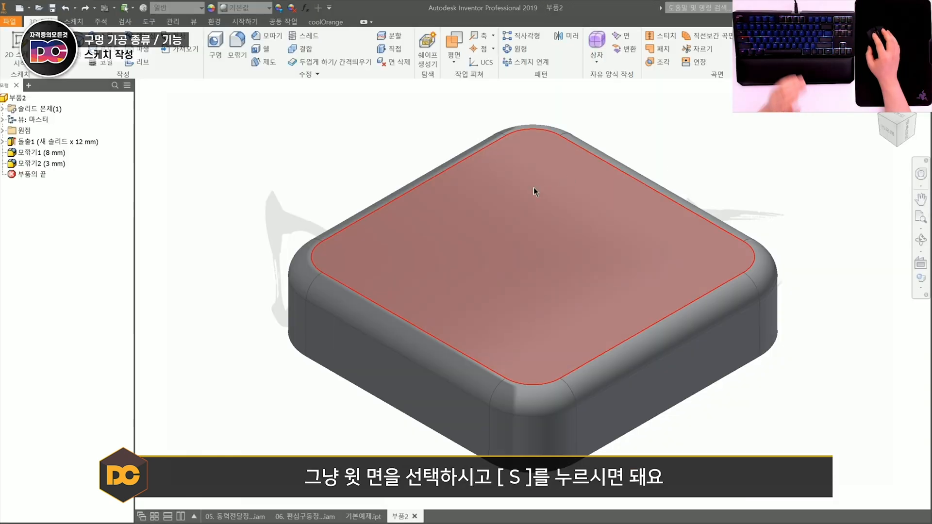
{"action": "left_click", "coordinate": [534, 188]}
{"action": "key", "text": "s"}
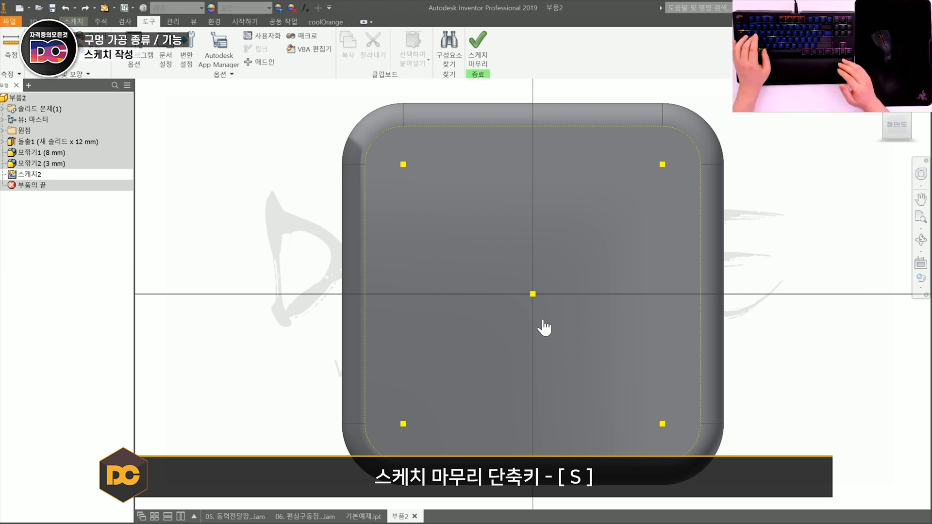
{"action": "key", "text": "s"}
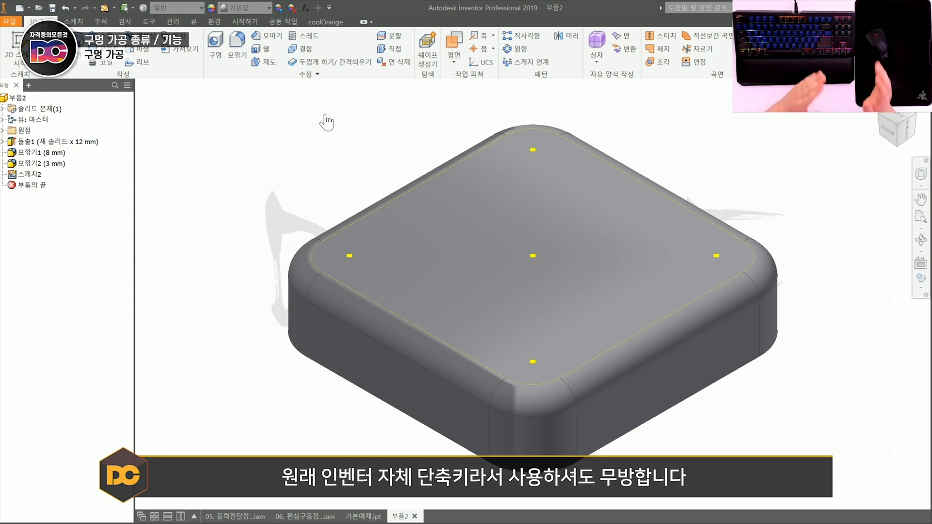
- Start a Hole feature and set its seat type to none
{"action": "key", "text": "h"}
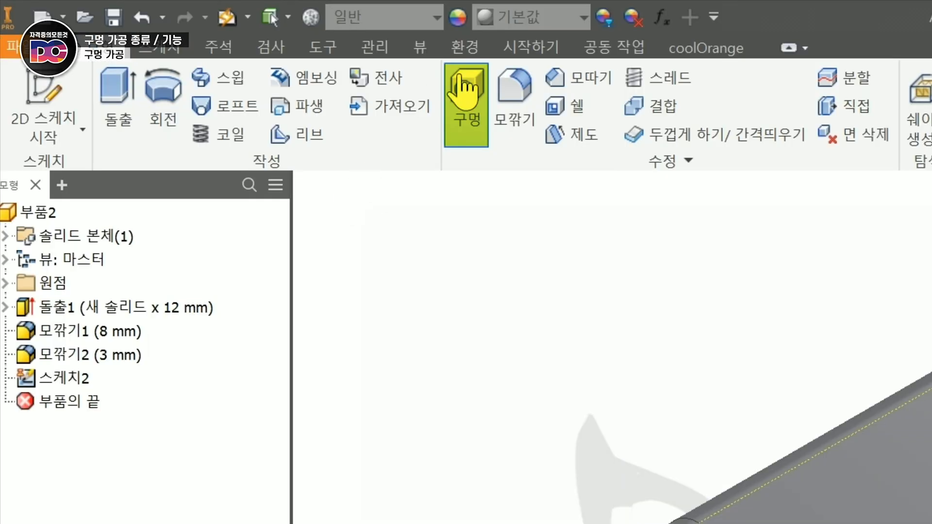
{"action": "left_click", "coordinate": [481, 119]}
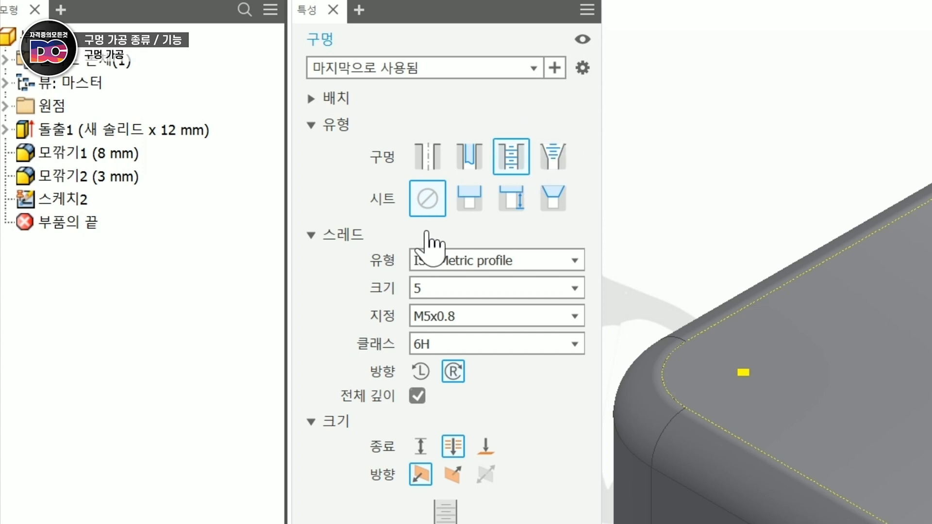
{"action": "left_click", "coordinate": [429, 200]}
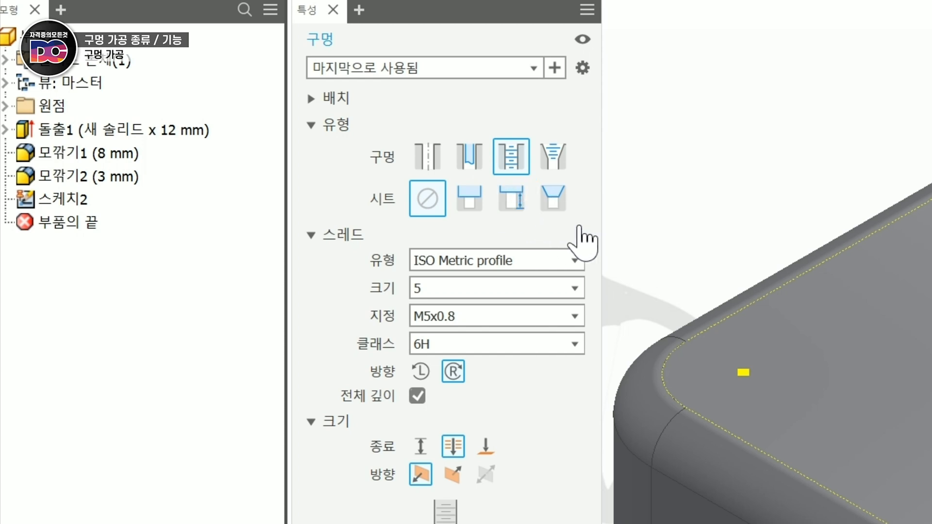
- Review the thread standards and nominal sizes available for the tapped hole
{"action": "left_click", "coordinate": [578, 260]}
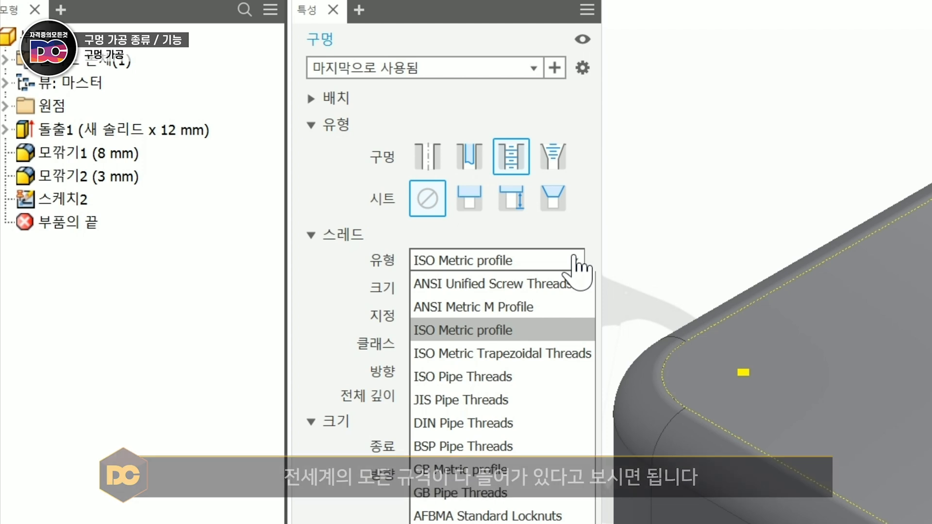
{"action": "left_click", "coordinate": [575, 262]}
{"action": "left_click", "coordinate": [481, 291]}
{"action": "scroll", "coordinate": [490, 280], "scroll_direction": "up", "scroll_amount": 3}
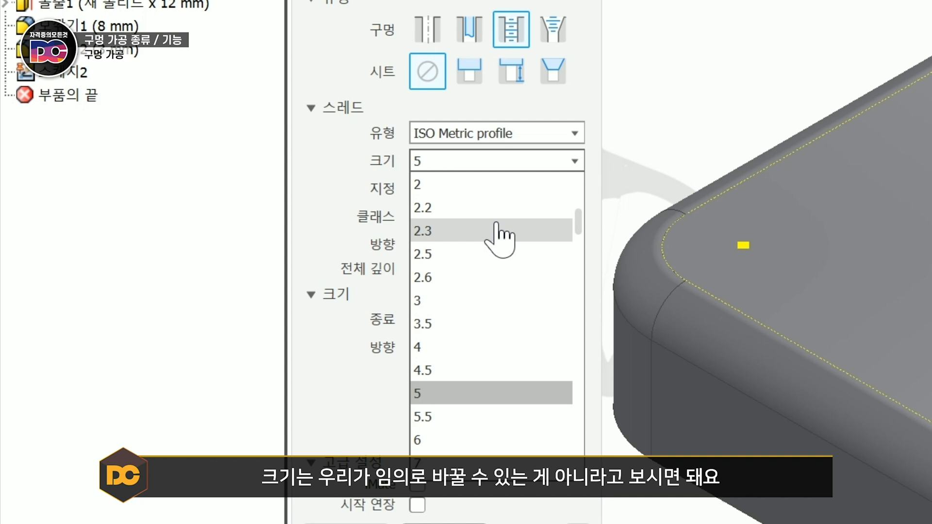
{"action": "left_click", "coordinate": [362, 214]}
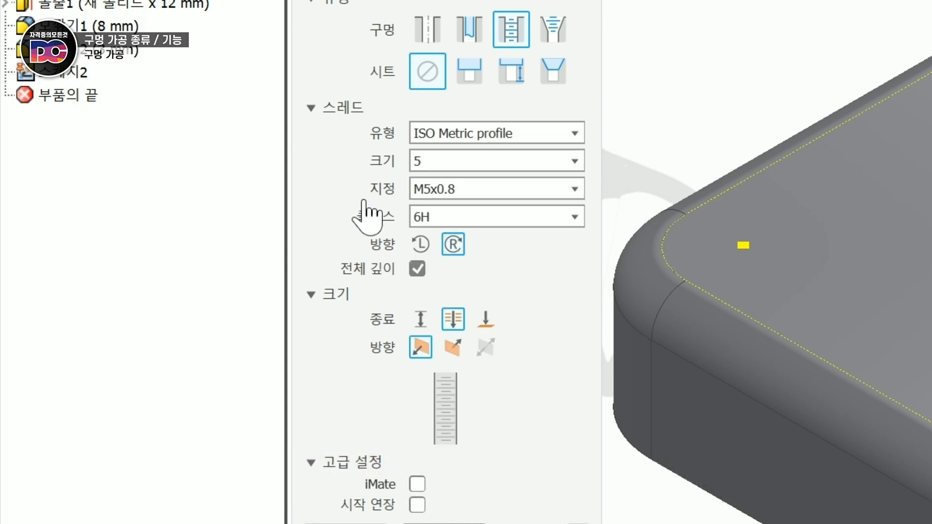
- Set the tapped hole to designation M5x0.8 with a right-hand thread and turn off full thread depth
{"action": "left_click", "coordinate": [524, 190]}
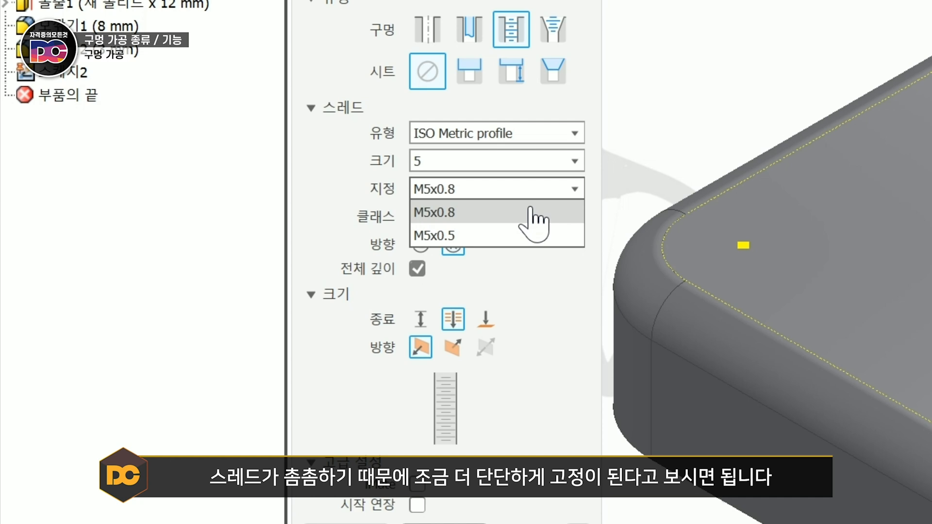
{"action": "left_click", "coordinate": [534, 214]}
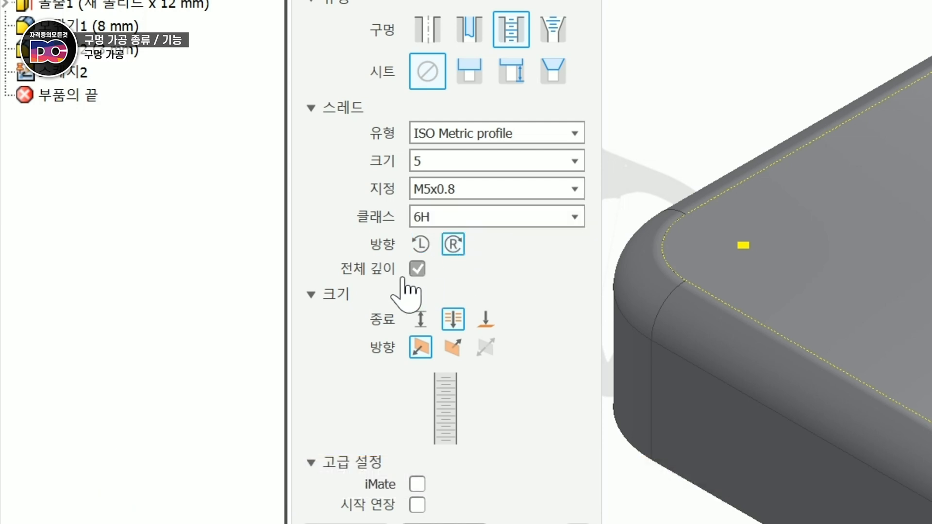
{"action": "left_click", "coordinate": [421, 244]}
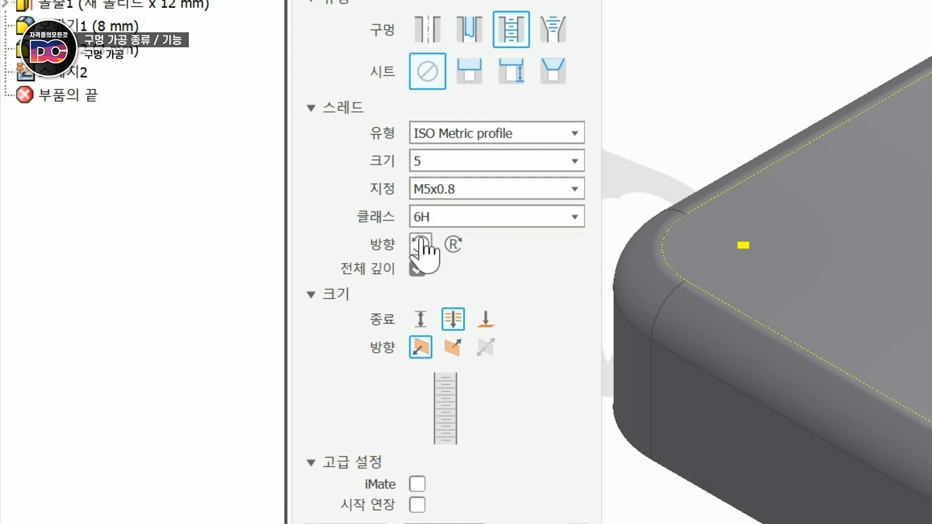
{"action": "left_click", "coordinate": [453, 245]}
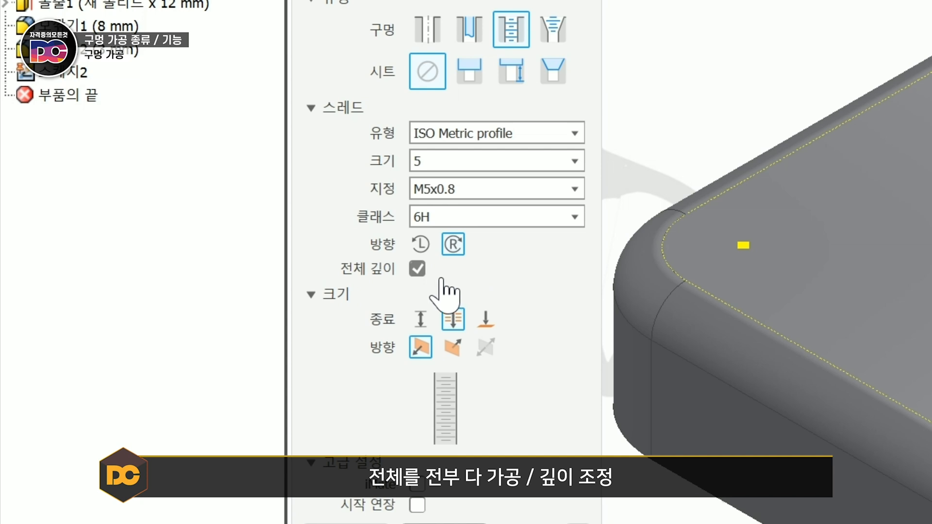
{"action": "left_click", "coordinate": [417, 268]}
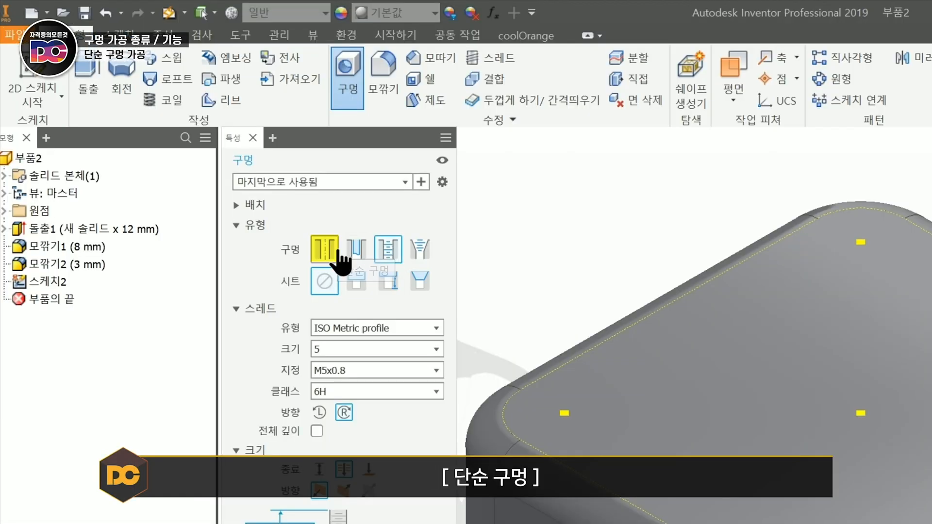
- Change the hole type to simple, place it on the top face's front corner point and set its diameter to 5 mm
{"action": "left_click", "coordinate": [201, 154]}
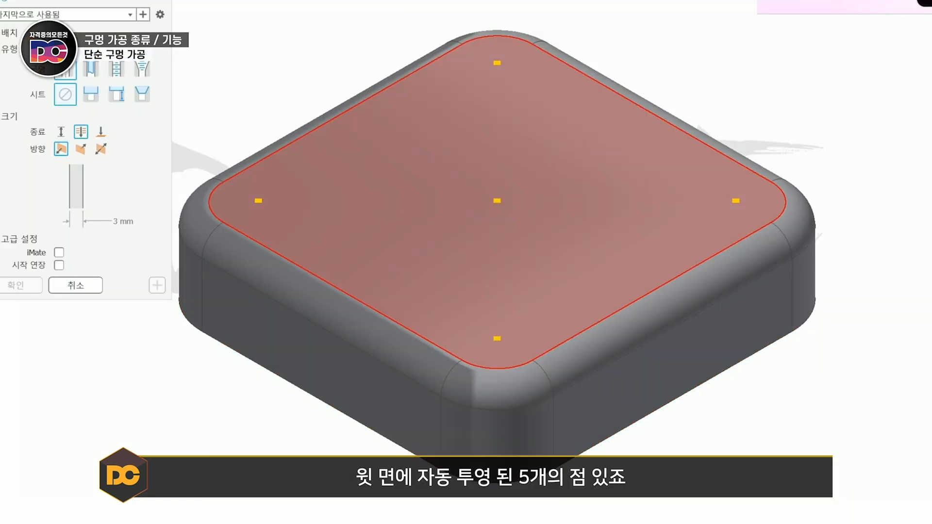
{"action": "left_click", "coordinate": [497, 339]}
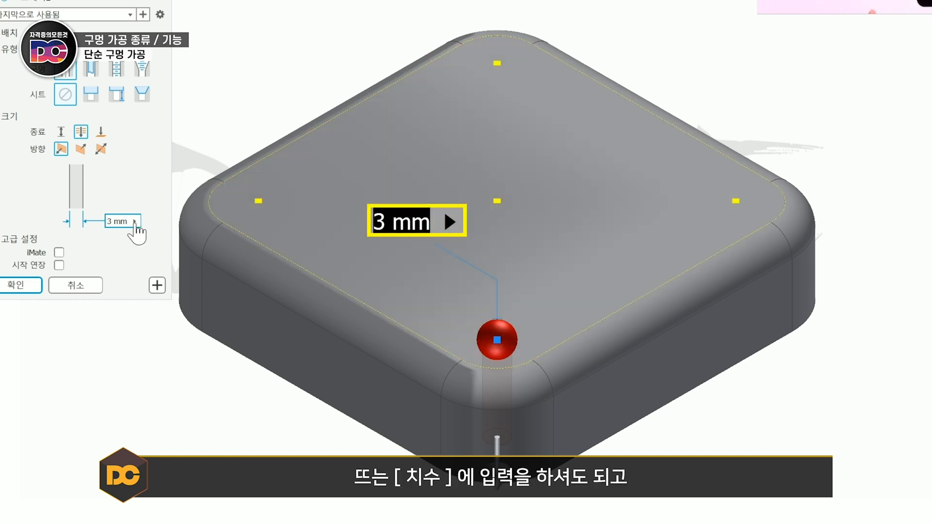
{"action": "left_click", "coordinate": [129, 222]}
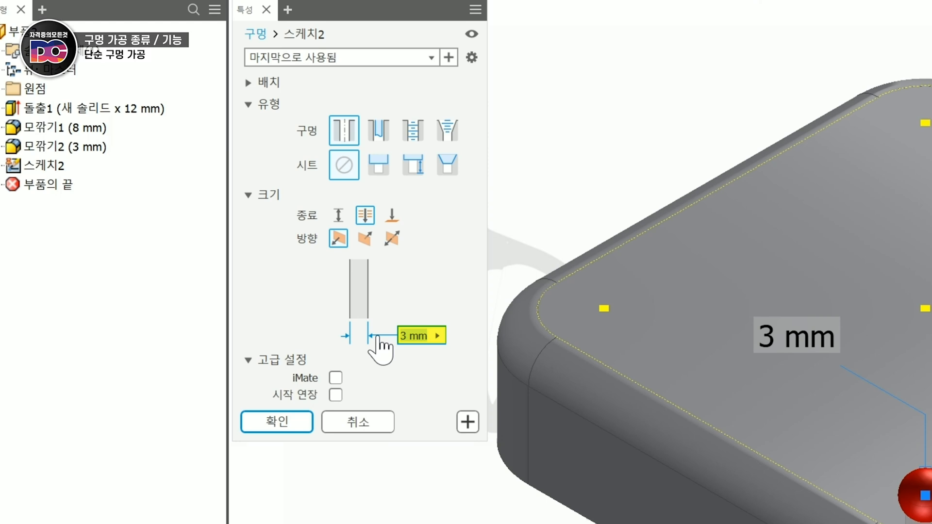
{"action": "type", "text": "5"}
{"action": "key", "text": "Return"}
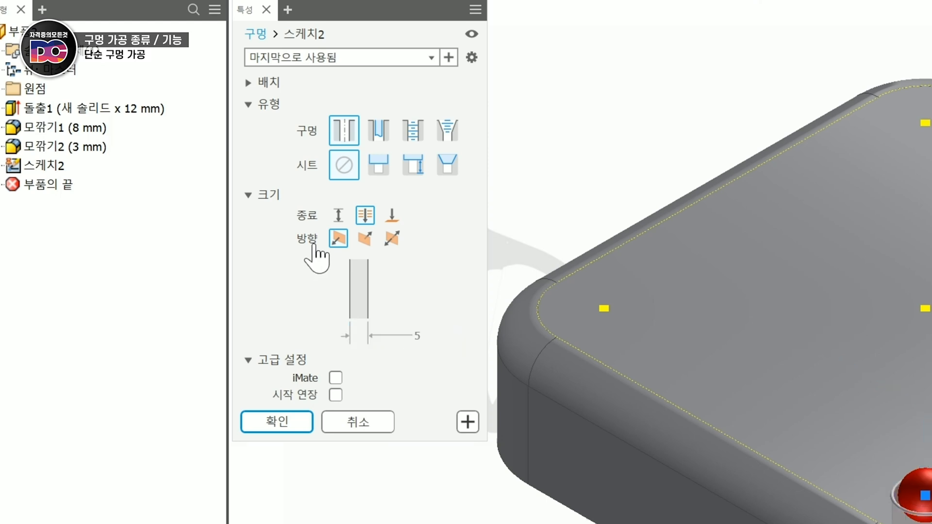
- Try the Distance termination for the simple hole and create it with the Through All termination
{"action": "left_click", "coordinate": [339, 215]}
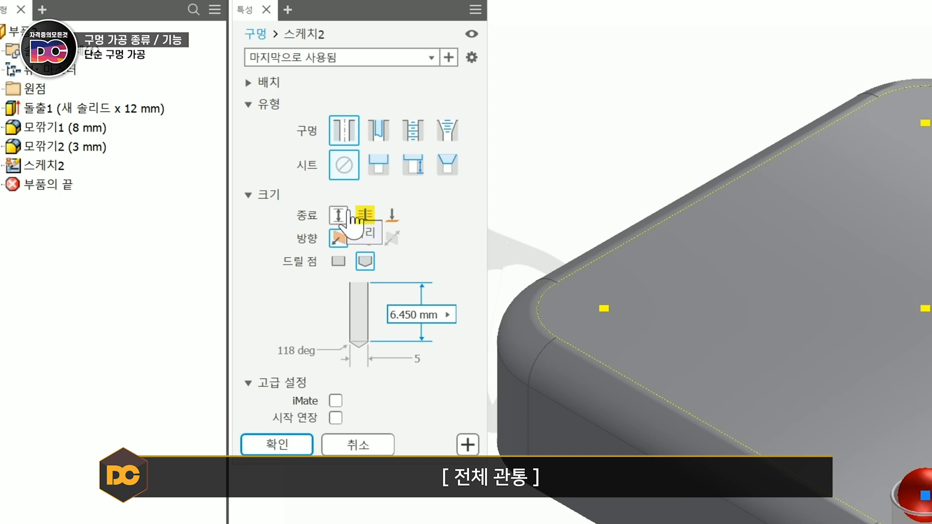
{"action": "left_click", "coordinate": [365, 214]}
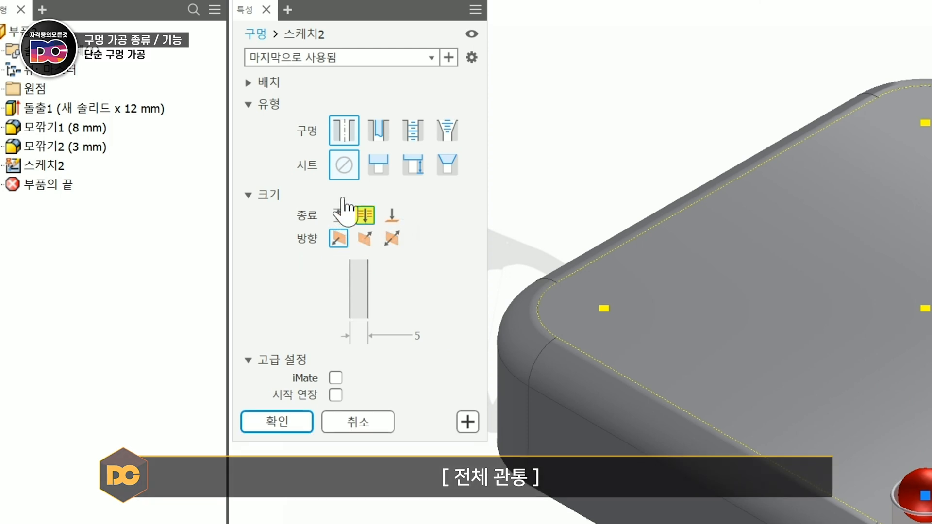
{"action": "left_click", "coordinate": [295, 425]}
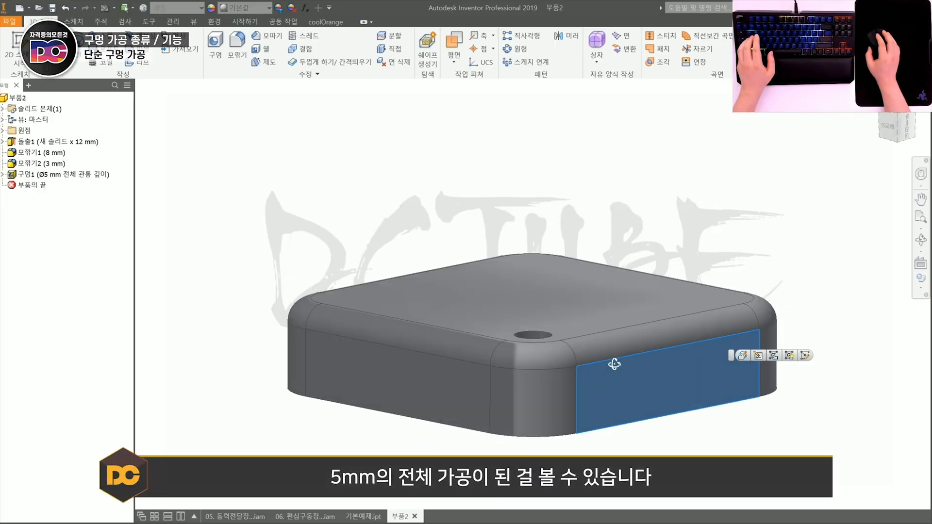
- Examine the corner hole from a lower angle and return to the home isometric view
{"action": "middle_click_drag", "start_coordinate": [614, 364], "coordinate": [574, 374], "text": "shift"}
{"action": "scroll", "coordinate": [572, 308], "scroll_direction": "down", "scroll_amount": 3}
{"action": "scroll", "coordinate": [572, 308], "scroll_direction": "up", "scroll_amount": 3}
{"action": "key", "text": "F6"}
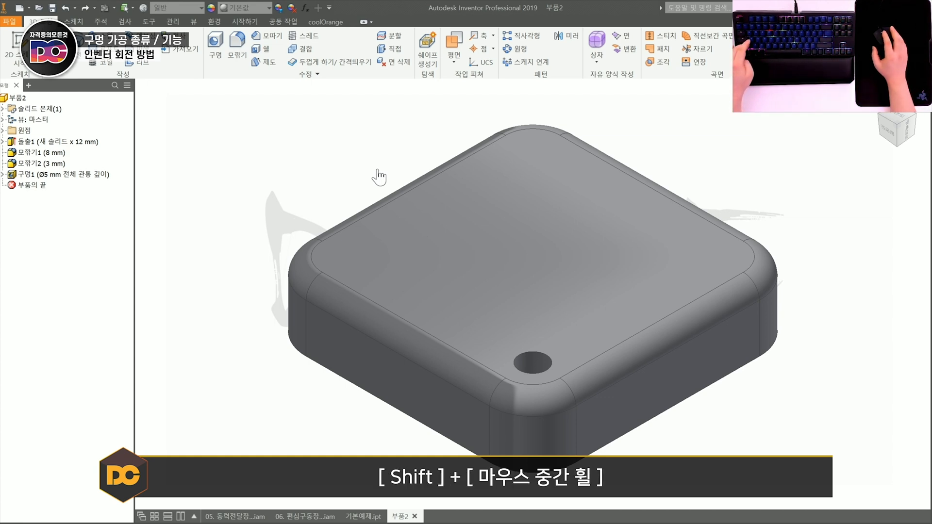
- Examine the block and the underside exit of the hole from several angles, and restore the home isometric view
{"action": "middle_click_drag", "start_coordinate": [379, 177], "coordinate": [566, 214], "text": "shift"}
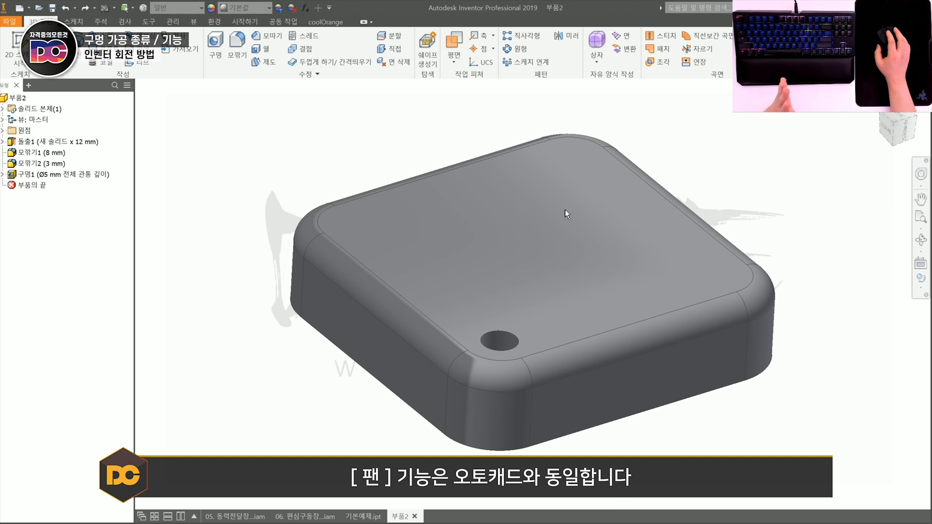
{"action": "mouse_move", "coordinate": [565, 210]}
{"action": "middle_mouse_down"}
{"action": "mouse_move", "coordinate": [366, 210]}
{"action": "mouse_move", "coordinate": [594, 145]}
{"action": "mouse_move", "coordinate": [554, 222]}
{"action": "middle_mouse_up"}
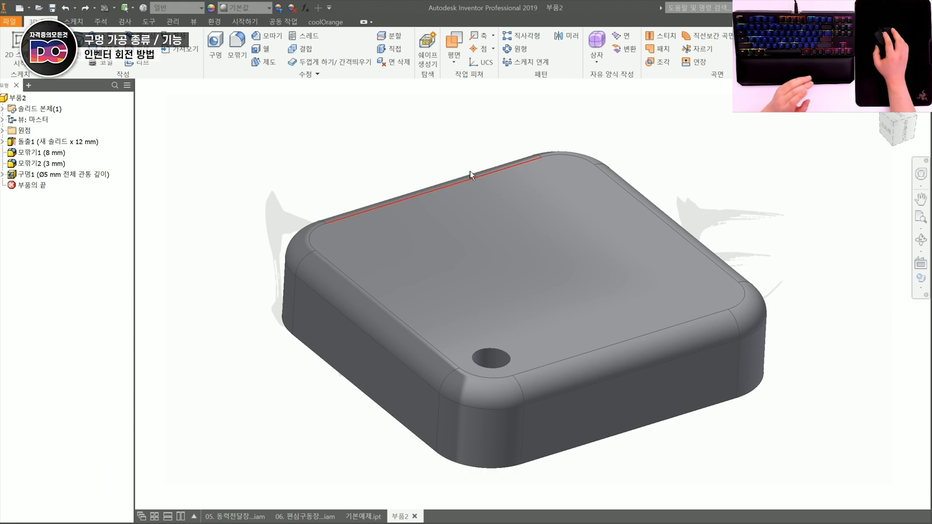
{"action": "left_click_drag", "start_coordinate": [530, 249], "coordinate": [540, 170], "text": "shift"}
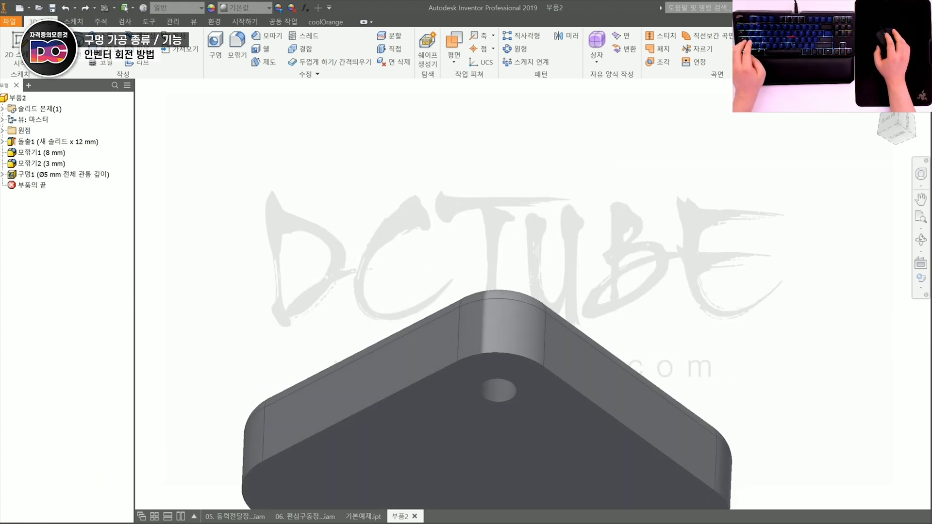
{"action": "middle_click_drag", "start_coordinate": [529, 293], "coordinate": [582, 206]}
{"action": "scroll", "coordinate": [557, 249], "scroll_direction": "up", "scroll_amount": 5}
{"action": "scroll", "coordinate": [556, 250], "scroll_direction": "down", "scroll_amount": 6}
{"action": "scroll", "coordinate": [556, 250], "scroll_direction": "up", "scroll_amount": 5}
{"action": "scroll", "coordinate": [556, 252], "scroll_direction": "down", "scroll_amount": 1}
{"action": "middle_click_drag", "start_coordinate": [556, 252], "coordinate": [755, 254]}
{"action": "scroll", "coordinate": [491, 243], "scroll_direction": "down", "scroll_amount": 6}
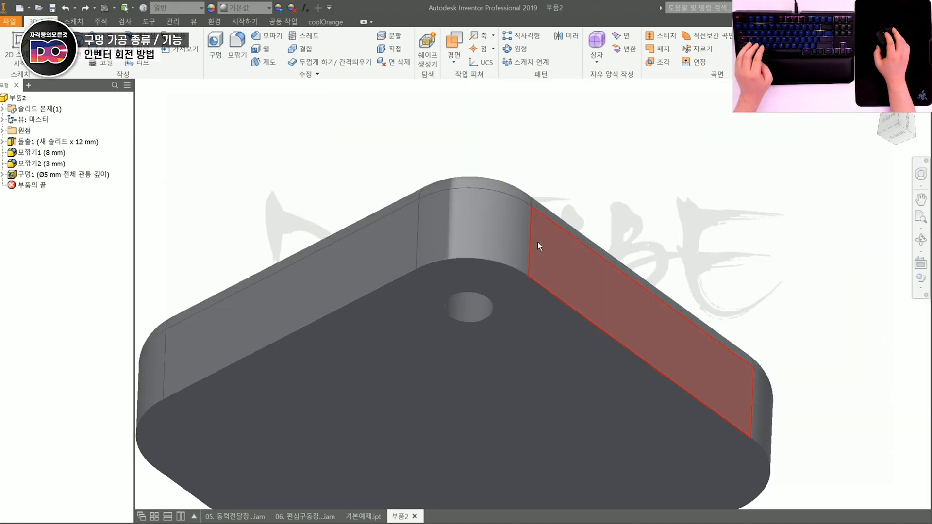
{"action": "middle_click_drag", "start_coordinate": [435, 227], "coordinate": [553, 227]}
{"action": "scroll", "coordinate": [541, 226], "scroll_direction": "up", "scroll_amount": 3}
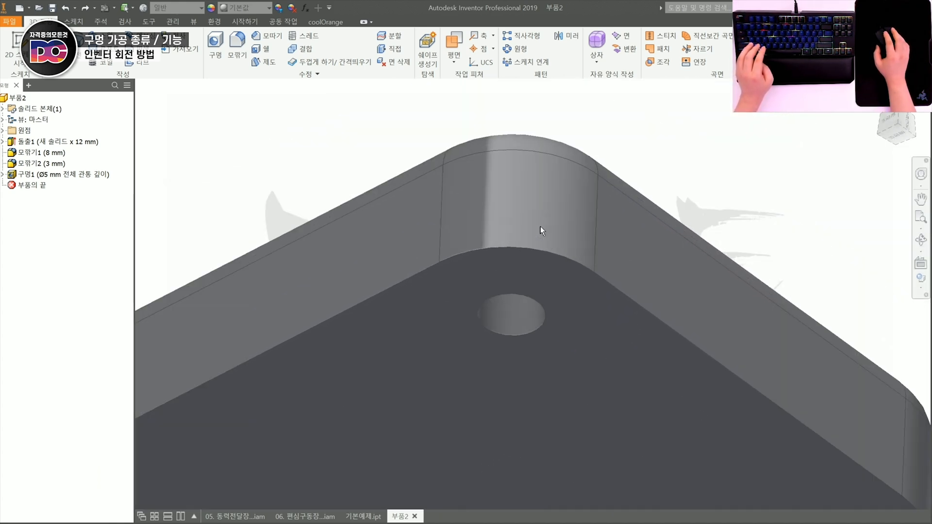
{"action": "key", "text": "F6"}
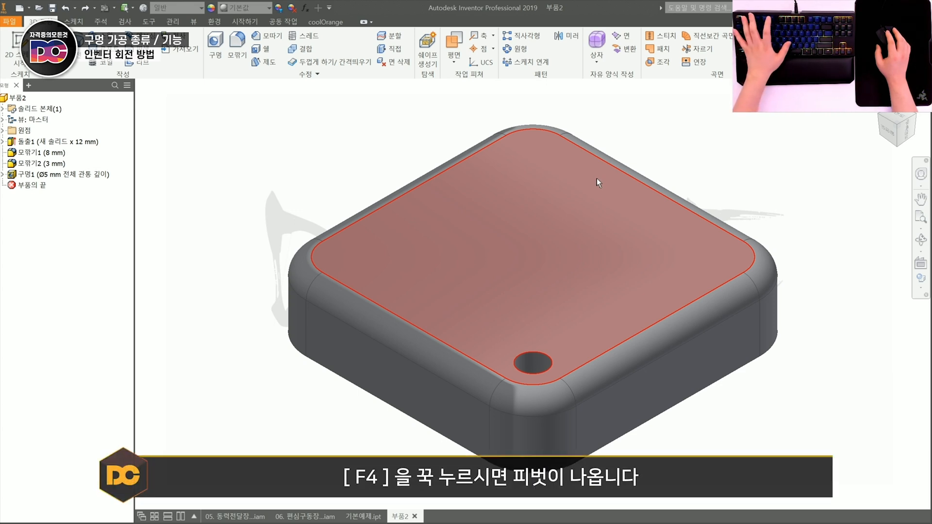
- Orbit the block vertically with Free Orbit, and turn it freely to inspect it from another angle
{"action": "key", "text": "F4"}
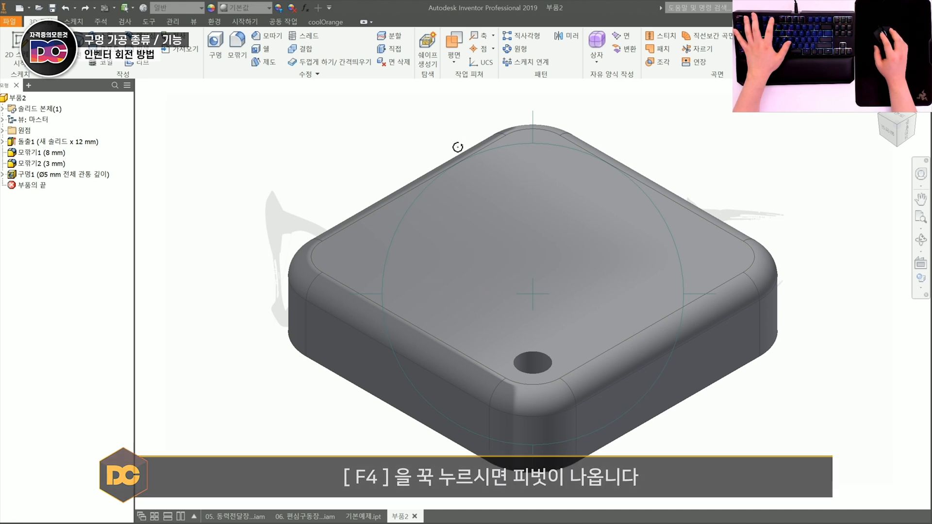
{"action": "left_click_drag", "start_coordinate": [531, 124], "coordinate": [535, 143]}
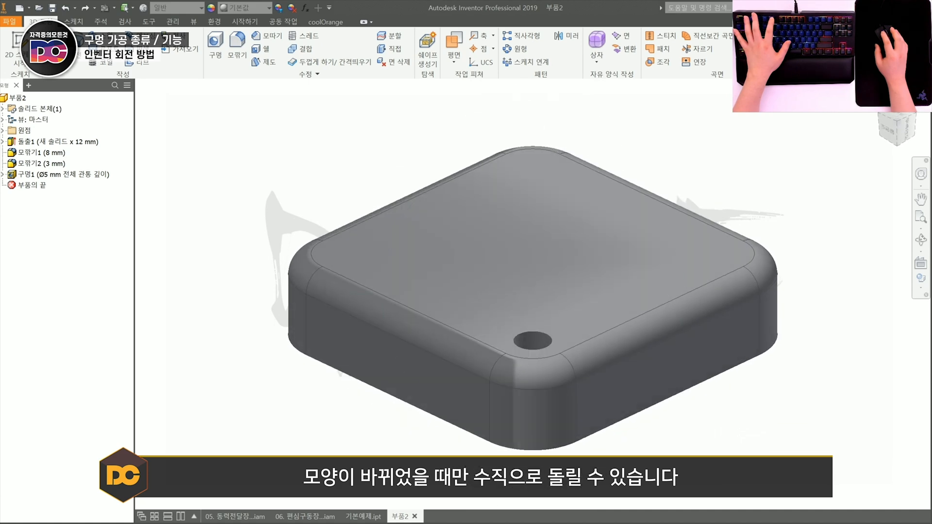
{"action": "left_click_drag", "start_coordinate": [698, 294], "coordinate": [769, 175]}
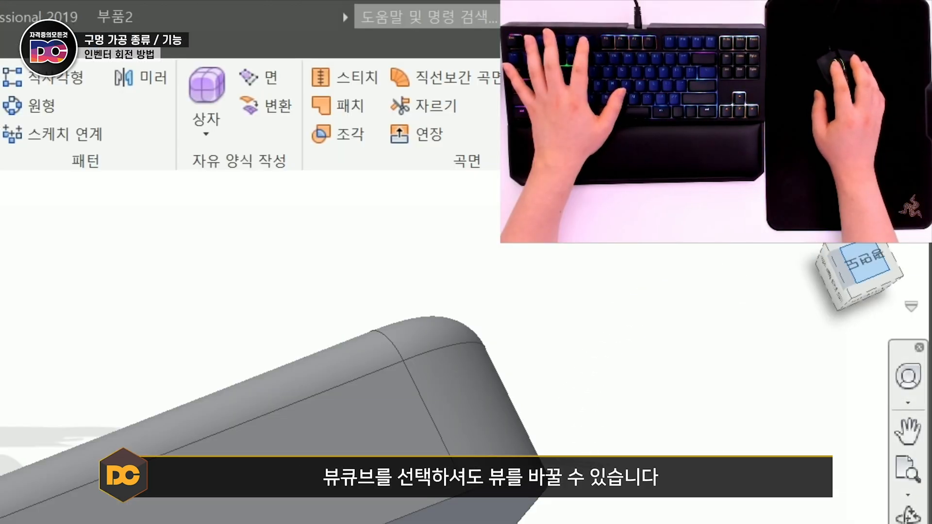
- View the block straight on from its side faces and underside with the ViewCube, and restore the home view
{"action": "left_click", "coordinate": [866, 262]}
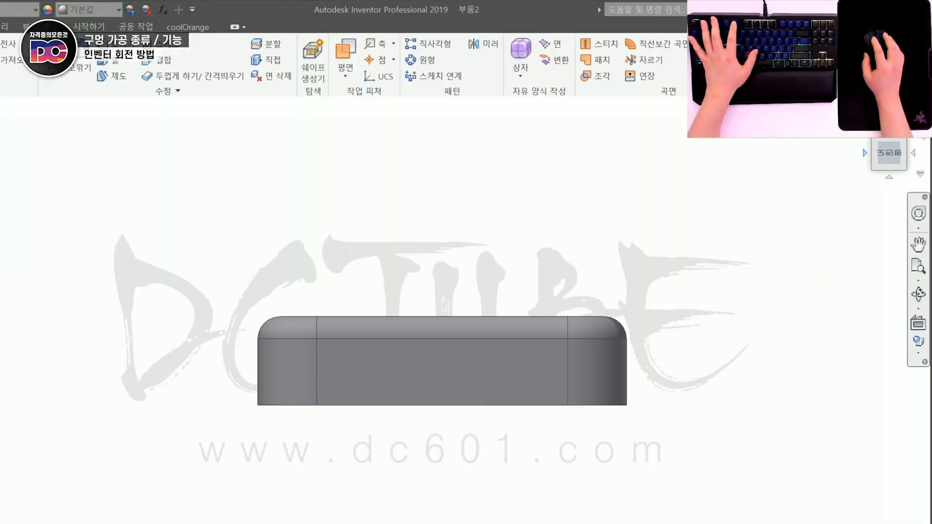
{"action": "left_click", "coordinate": [814, 269]}
{"action": "left_click", "coordinate": [814, 269]}
{"action": "left_click", "coordinate": [814, 269]}
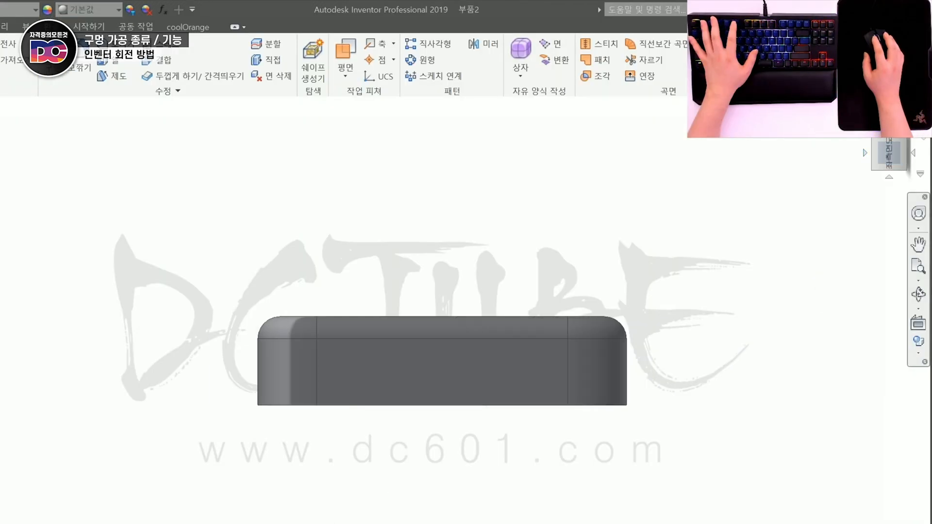
{"action": "left_click", "coordinate": [889, 129]}
{"action": "left_click", "coordinate": [889, 129]}
{"action": "left_click", "coordinate": [888, 129]}
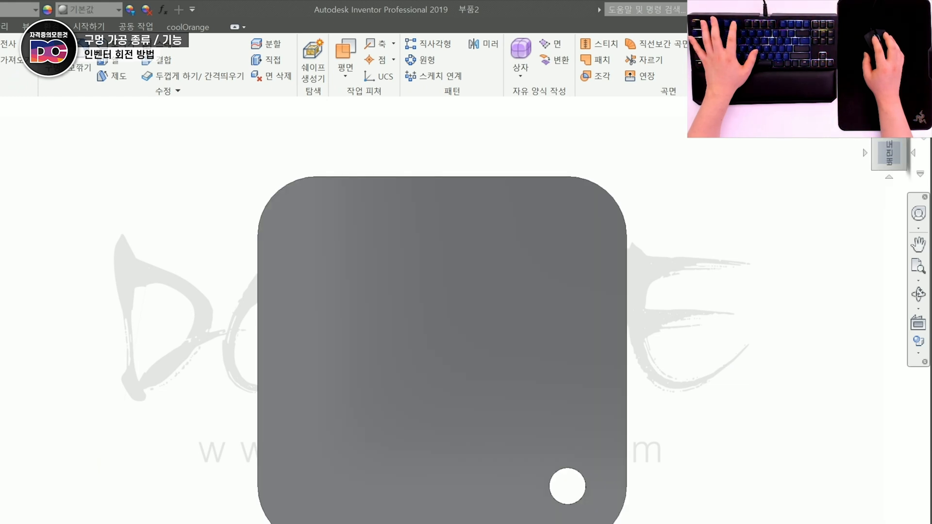
{"action": "left_click", "coordinate": [889, 129]}
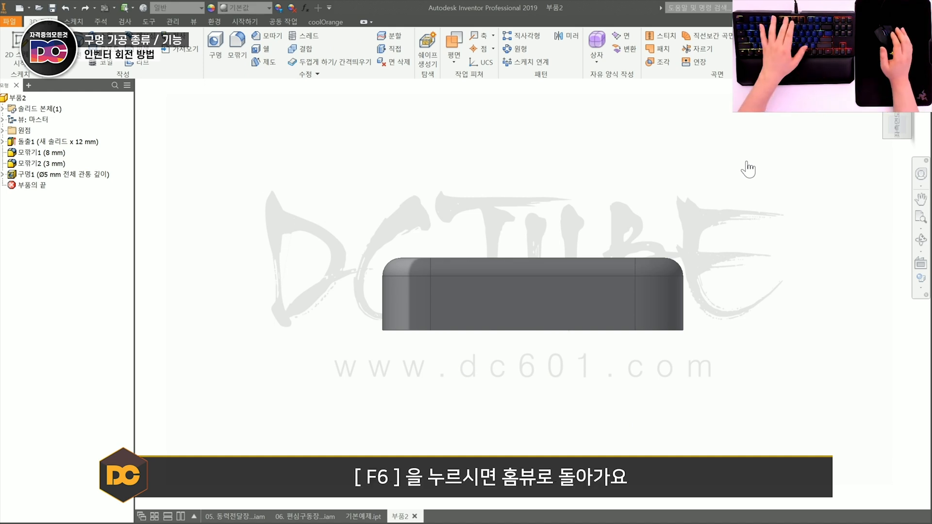
{"action": "key", "text": "F6"}
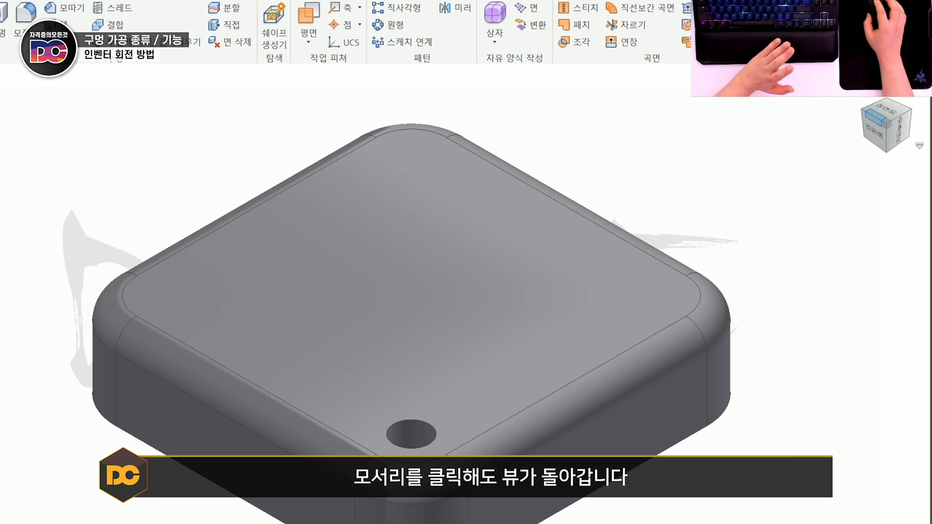
- View the block from different isometric angles using the ViewCube's edges and corners
{"action": "left_click", "coordinate": [866, 112]}
{"action": "left_click", "coordinate": [866, 112]}
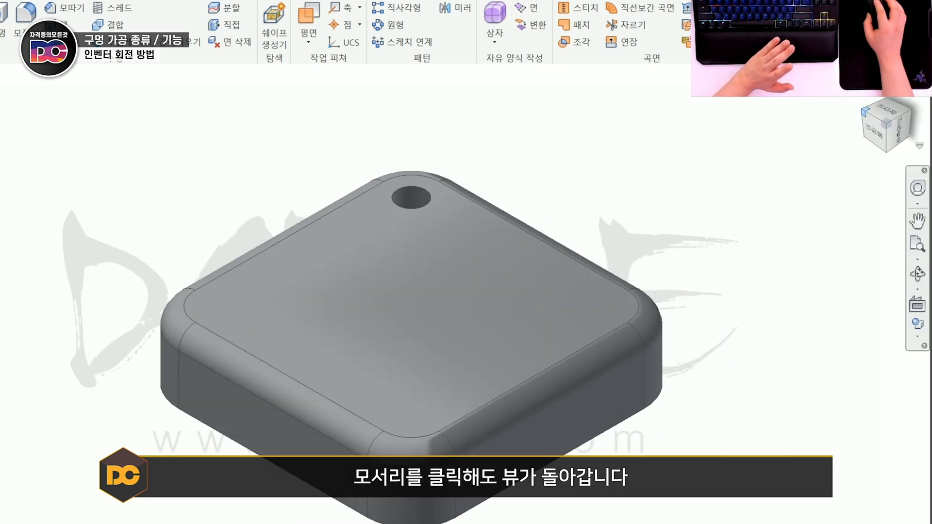
{"action": "left_click", "coordinate": [865, 112]}
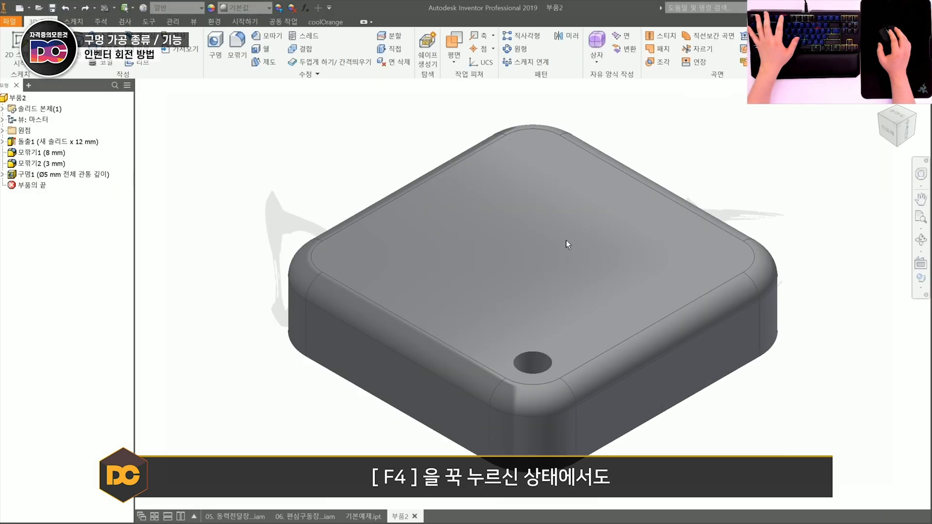
- Free-orbit the block to its underside, and step back through the previous views before orbiting once more
{"action": "key", "text": "F4"}
{"action": "left_click_drag", "start_coordinate": [556, 290], "coordinate": [538, 199]}
{"action": "left_click_drag", "start_coordinate": [538, 200], "coordinate": [585, 210]}
{"action": "left_click_drag", "start_coordinate": [494, 200], "coordinate": [621, 219]}
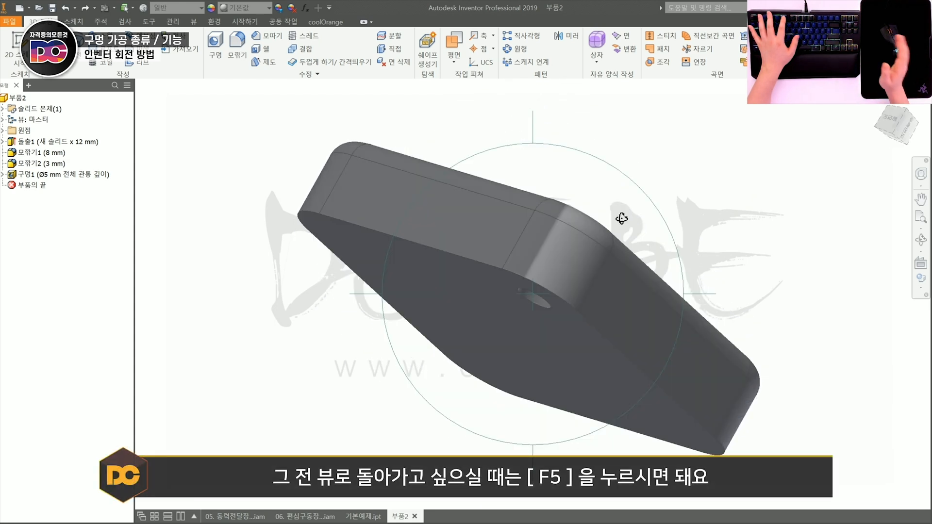
{"action": "key", "text": "Escape"}
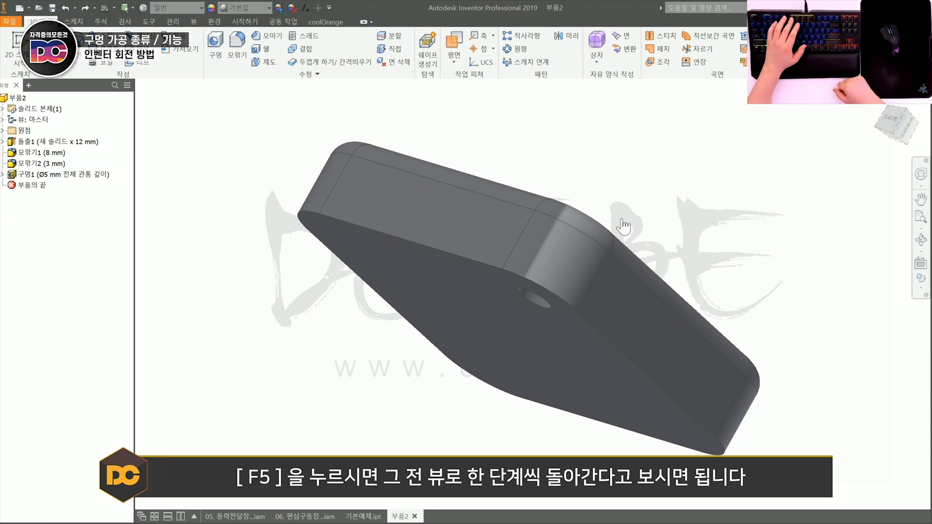
{"action": "key", "text": "F5"}
{"action": "key", "text": "F5"}
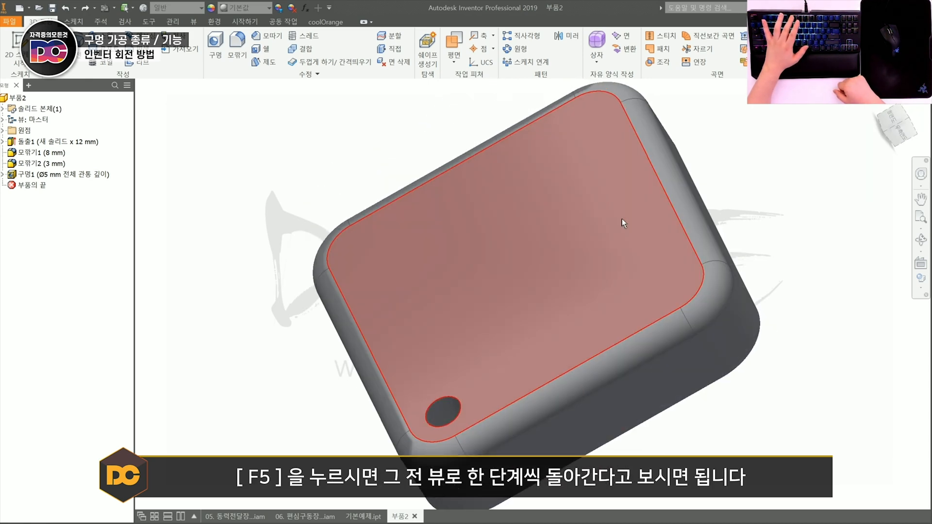
{"action": "key", "text": "F5"}
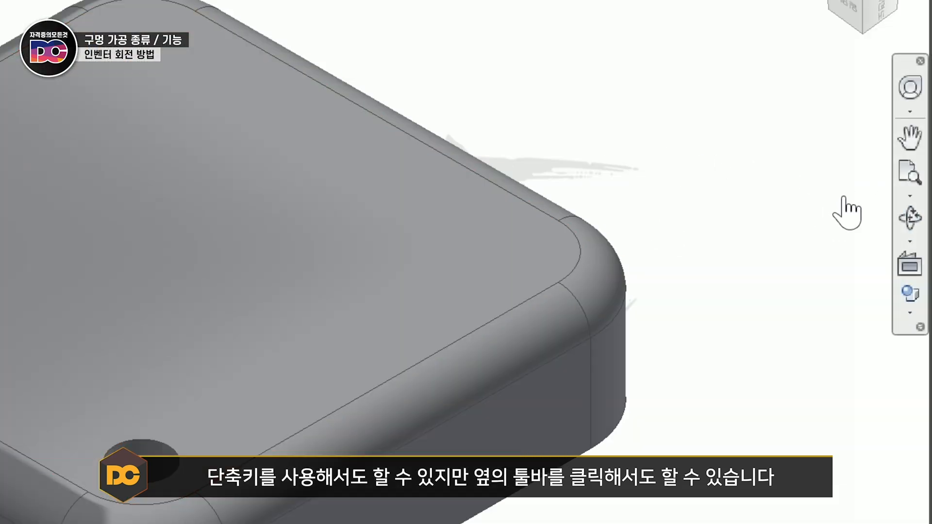
{"action": "left_click", "coordinate": [909, 218]}
{"action": "left_click_drag", "start_coordinate": [200, 243], "coordinate": [146, 318]}
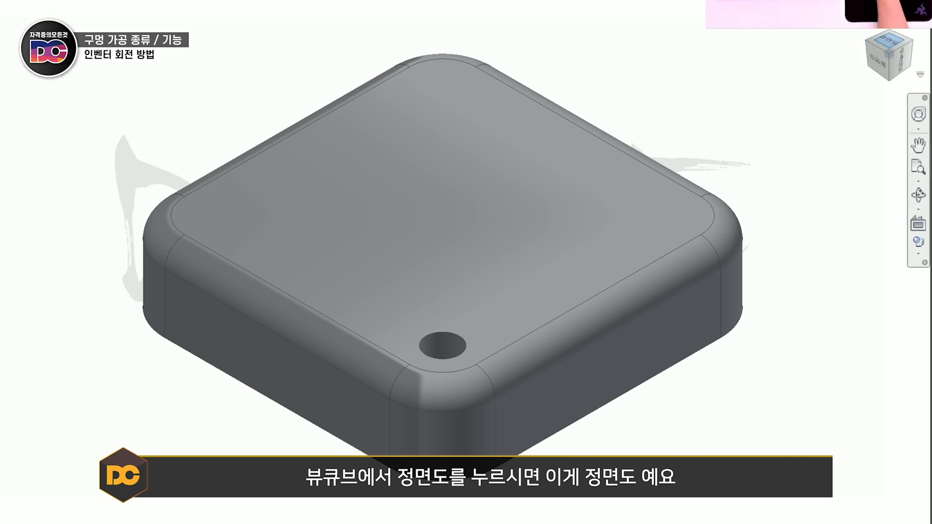
- Face the block's top surface squarely and check the Shadows (그림자) display setting
{"action": "left_click", "coordinate": [890, 42]}
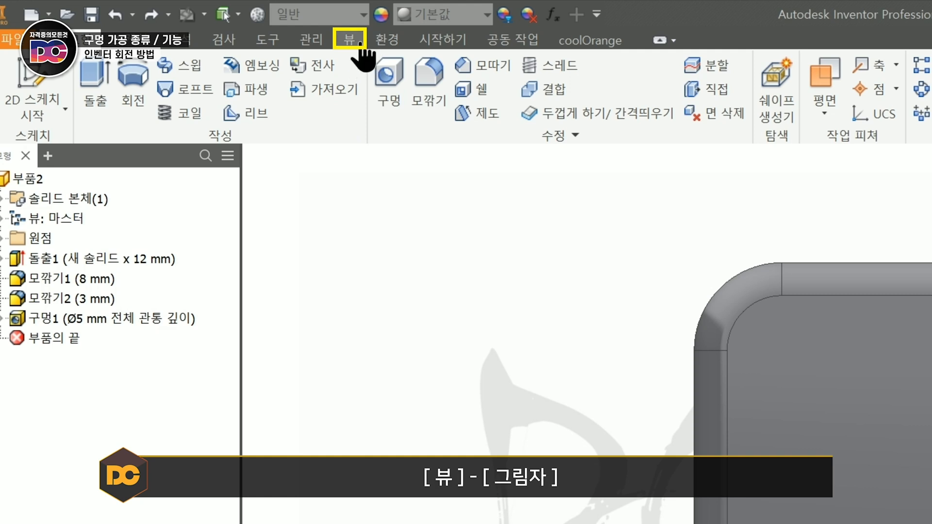
{"action": "left_click", "coordinate": [353, 42]}
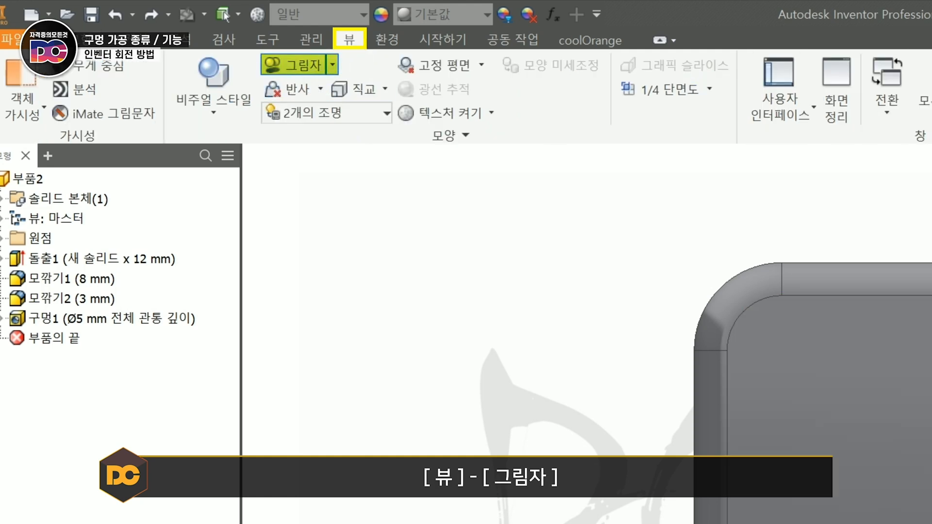
{"action": "middle_click_drag", "start_coordinate": [697, 378], "coordinate": [689, 312], "text": "shift"}
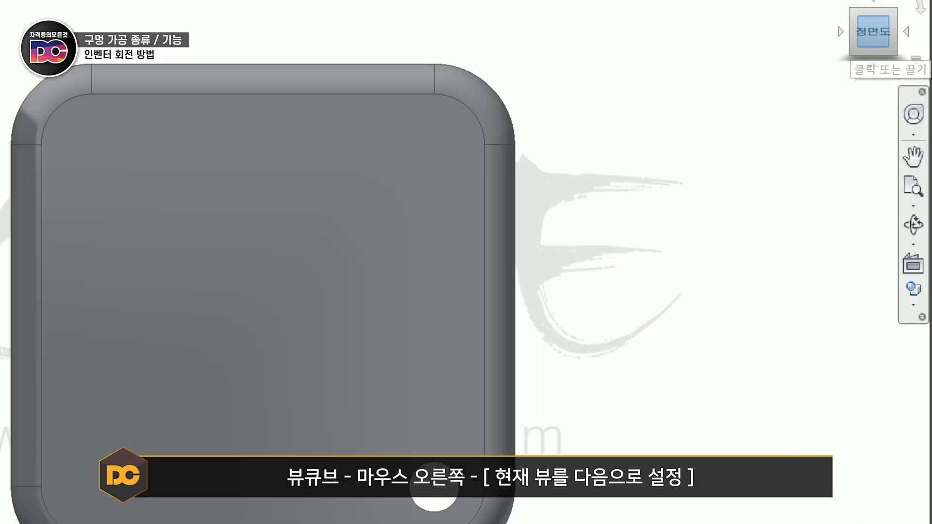
- Define the current straight-on view of the block's holed face as the Top view (평면도)
{"action": "right_click", "coordinate": [873, 33]}
{"action": "mouse_move", "coordinate": [840, 188]}
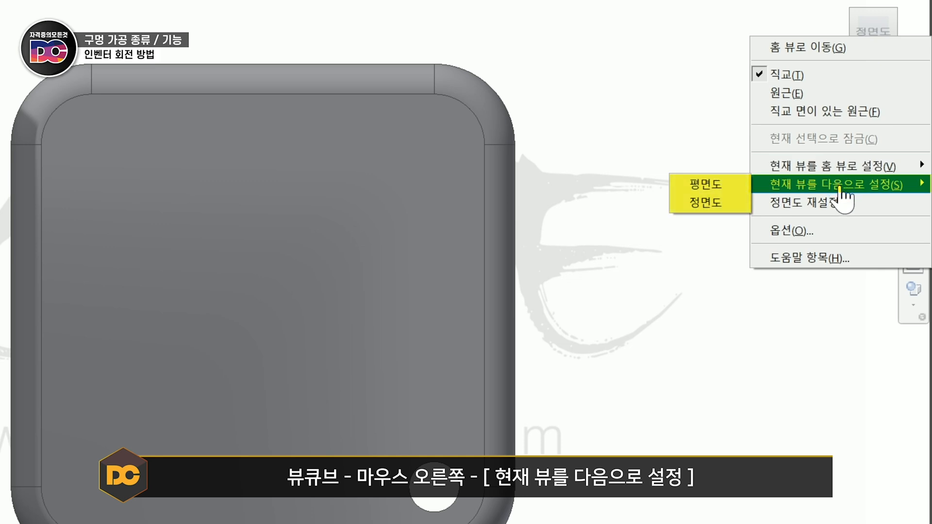
{"action": "left_click", "coordinate": [728, 187]}
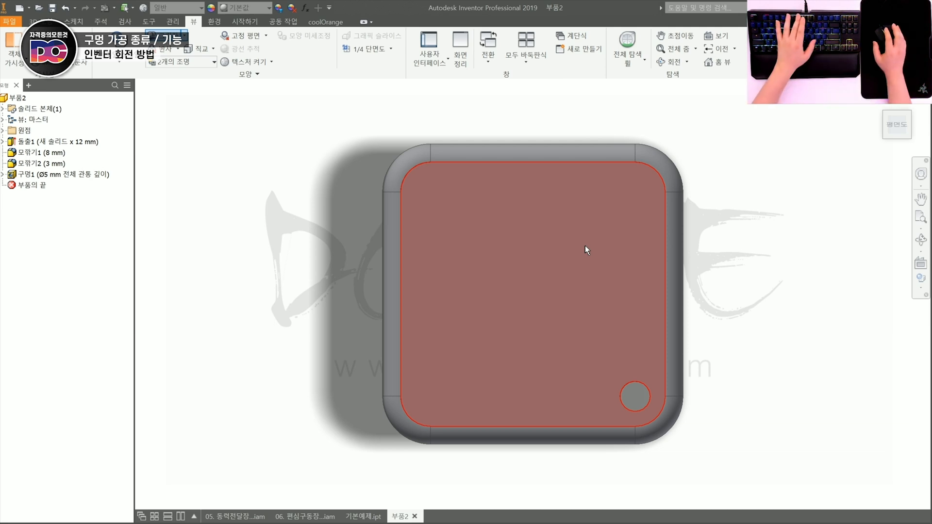
- Inspect the block from the home view and from its underside, ending back at the home view
{"action": "key", "text": "F6"}
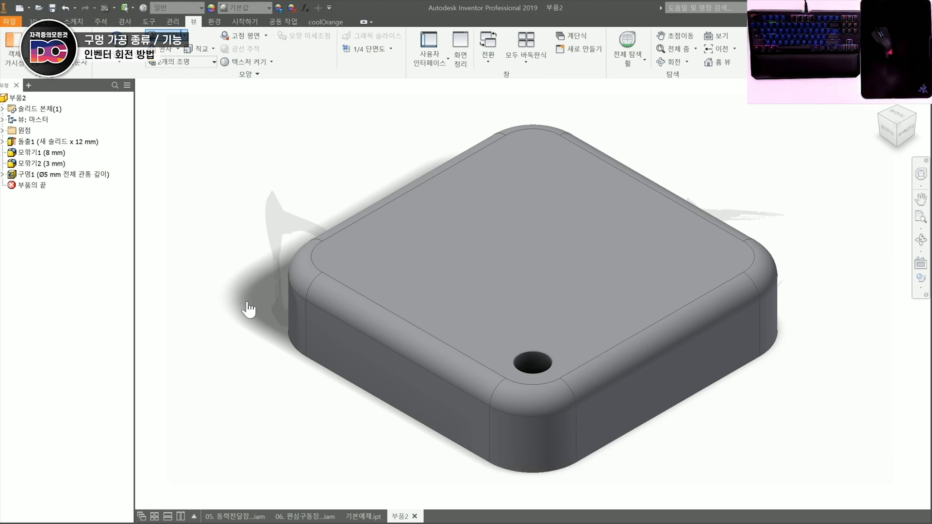
{"action": "middle_click_drag", "start_coordinate": [632, 289], "coordinate": [773, 285], "text": "shift"}
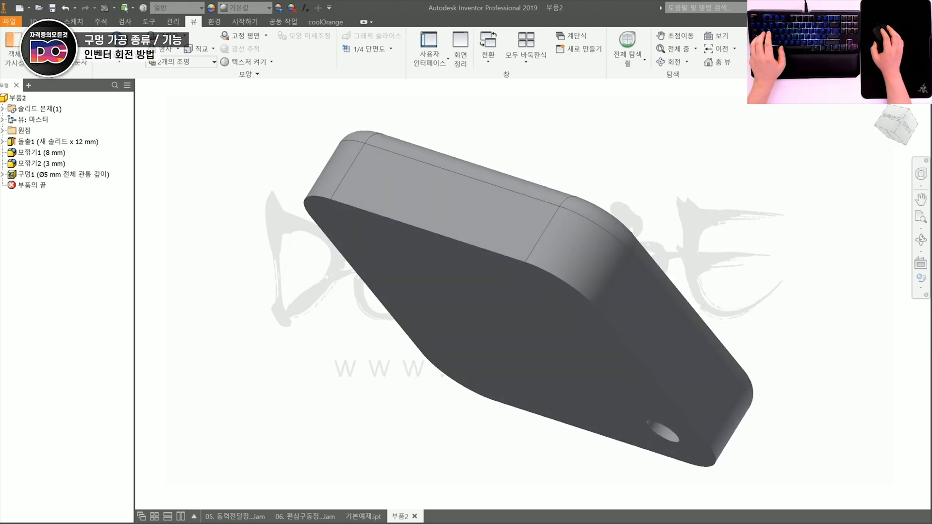
{"action": "key", "text": "F6"}
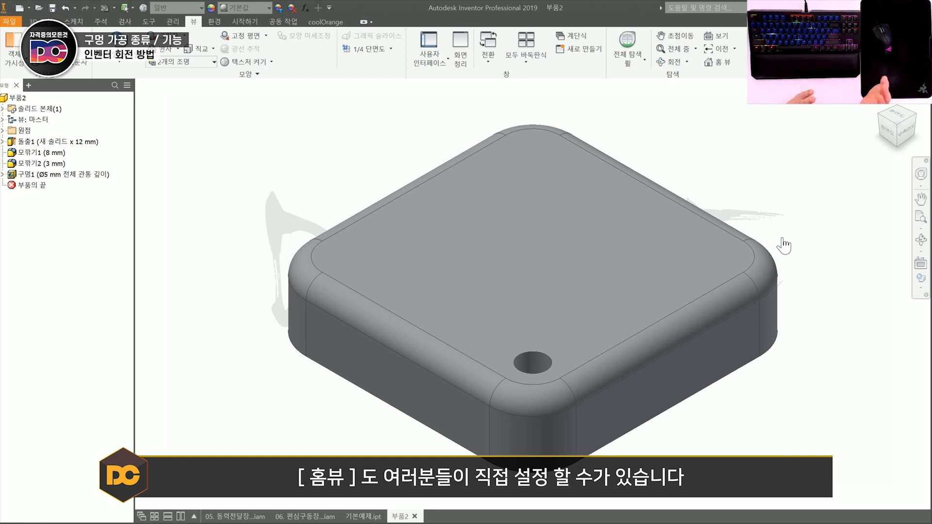
- Orbit the block and set the current view as the home view with the Fit to View (뷰에 맞춤) option
{"action": "middle_click_drag", "start_coordinate": [783, 246], "coordinate": [691, 268], "text": "shift"}
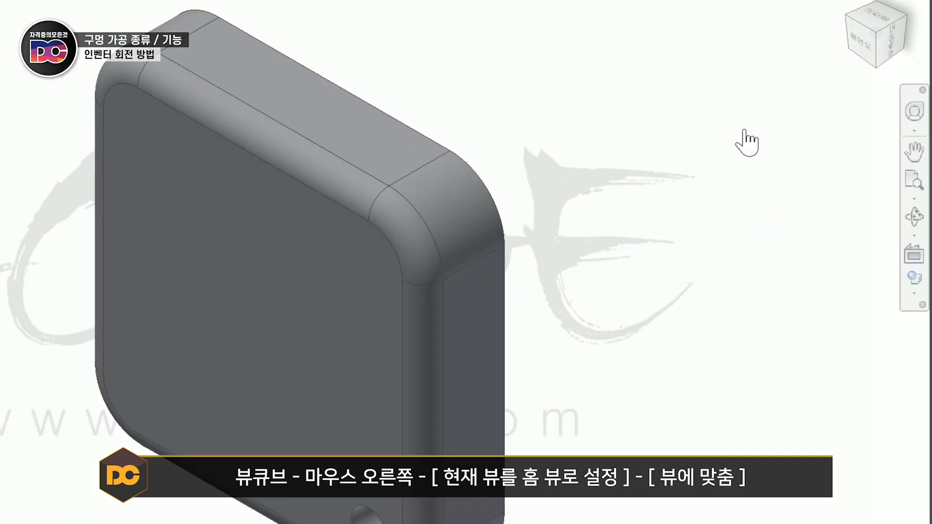
{"action": "right_click", "coordinate": [878, 43]}
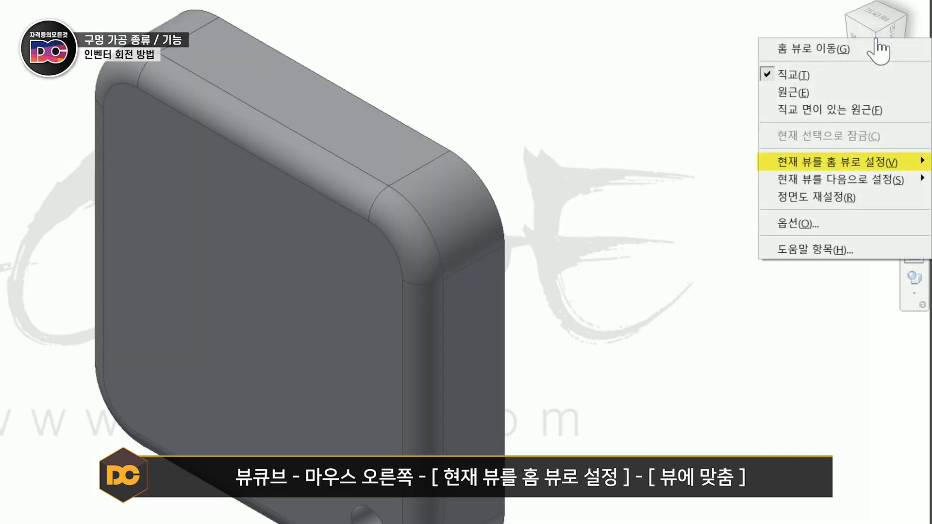
{"action": "mouse_move", "coordinate": [856, 166]}
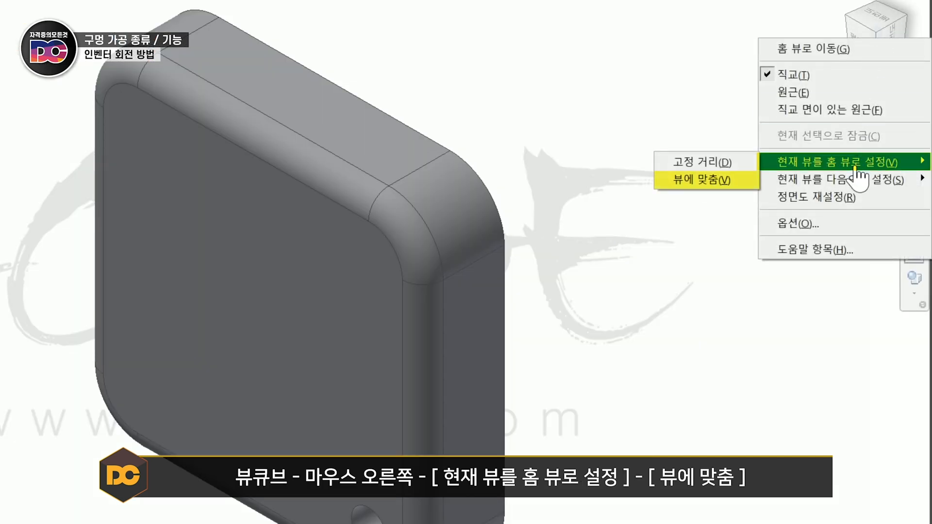
{"action": "left_click", "coordinate": [728, 183]}
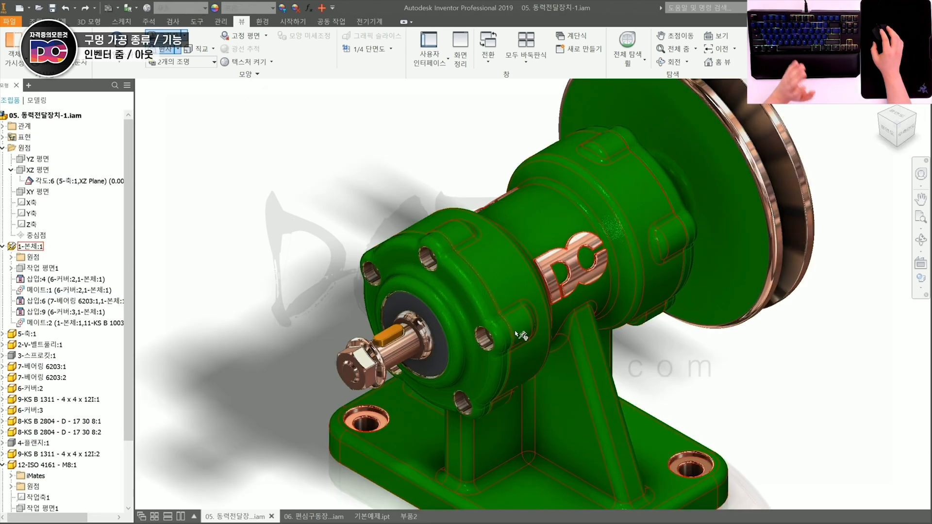
- Zoom in and out around the cover's bolt holes in the assembly 05. 동력전달장치-1.iam
{"action": "scroll", "coordinate": [472, 232], "scroll_direction": "down", "scroll_amount": 5}
{"action": "scroll", "coordinate": [472, 232], "scroll_direction": "up", "scroll_amount": 5}
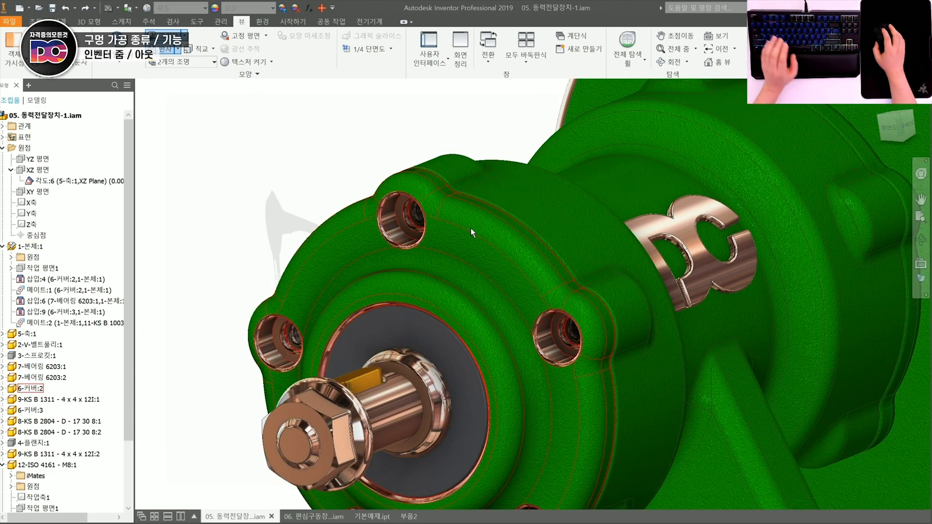
{"action": "scroll", "coordinate": [471, 229], "scroll_direction": "down", "scroll_amount": 5}
{"action": "scroll", "coordinate": [471, 230], "scroll_direction": "up", "scroll_amount": 3}
{"action": "scroll", "coordinate": [472, 236], "scroll_direction": "down", "scroll_amount": 5}
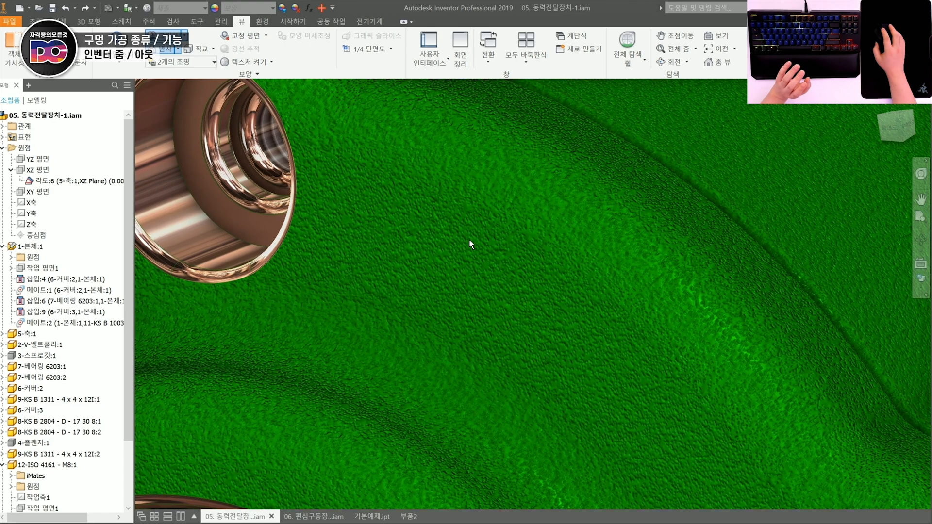
{"action": "scroll", "coordinate": [470, 240], "scroll_direction": "up", "scroll_amount": 4}
{"action": "scroll", "coordinate": [471, 245], "scroll_direction": "down", "scroll_amount": 4}
{"action": "scroll", "coordinate": [469, 243], "scroll_direction": "down", "scroll_amount": 2}
{"action": "scroll", "coordinate": [469, 243], "scroll_direction": "up", "scroll_amount": 4}
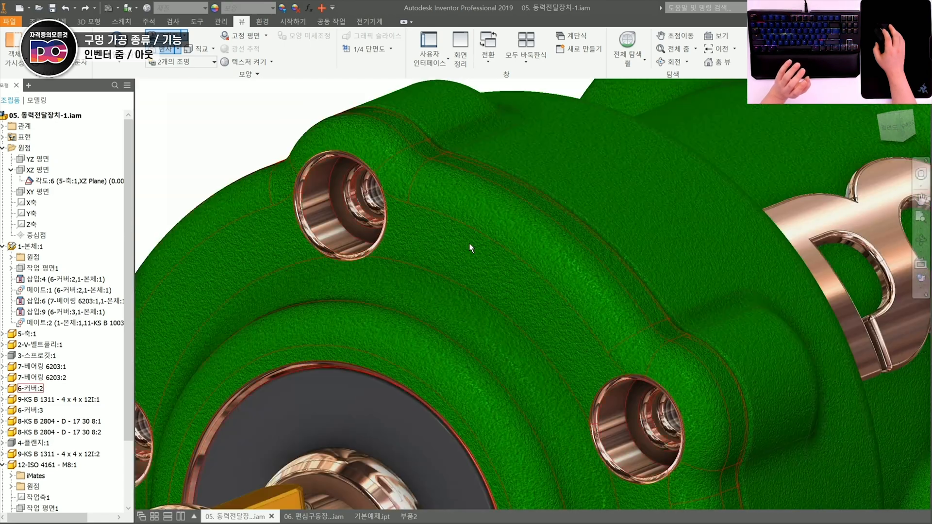
{"action": "scroll", "coordinate": [537, 260], "scroll_direction": "down", "scroll_amount": 2}
{"action": "middle_click_drag", "start_coordinate": [538, 258], "coordinate": [558, 284]}
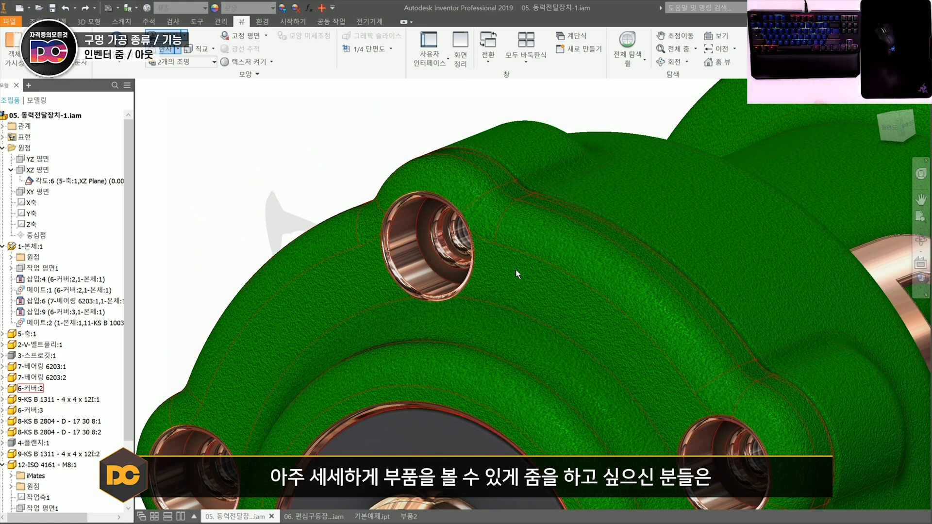
- Zoom finely and pan to examine the inside of a bolt hole on the assembly's cover
{"action": "key", "text": "F3"}
{"action": "left_click_drag", "start_coordinate": [442, 271], "coordinate": [484, 255]}
{"action": "middle_click_drag", "start_coordinate": [423, 237], "coordinate": [484, 253]}
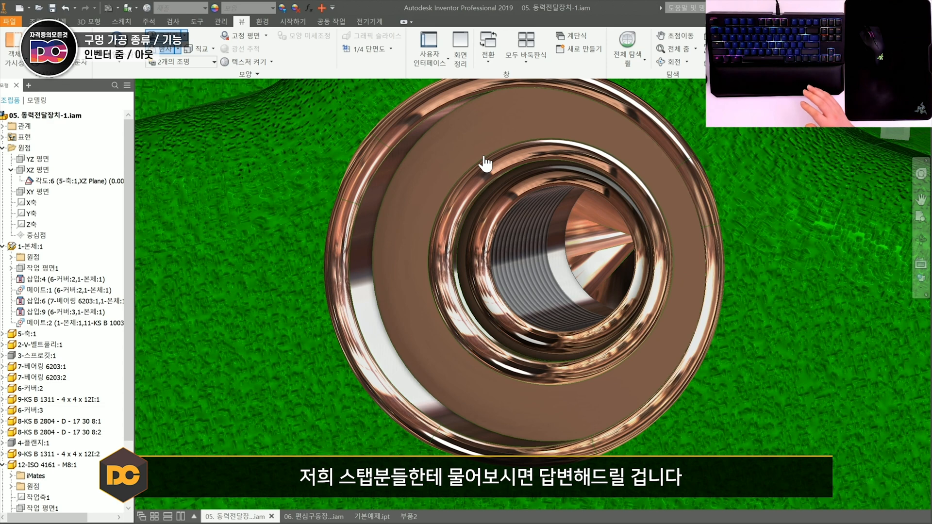
{"action": "key", "text": "Escape"}
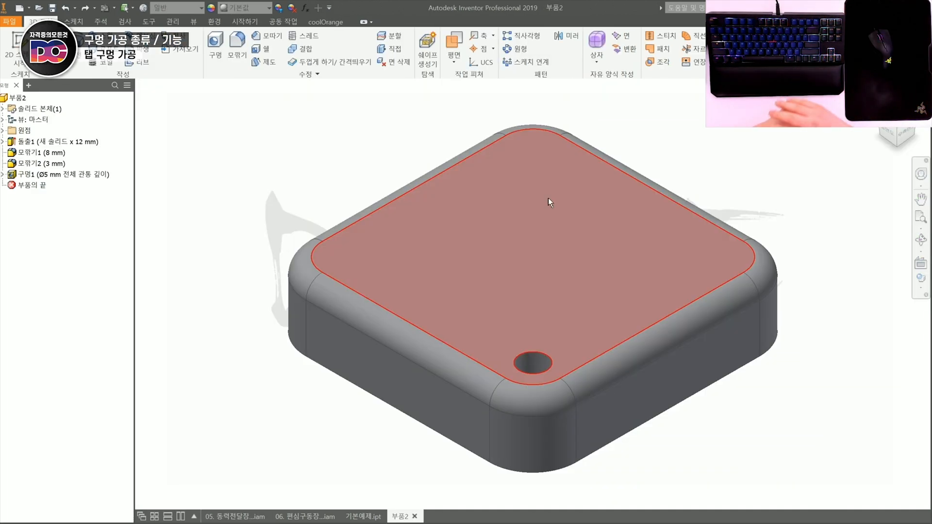
- Create a sketch on the block's top face in 부품2 and finish it with only its projected points
{"action": "left_click", "coordinate": [473, 215]}
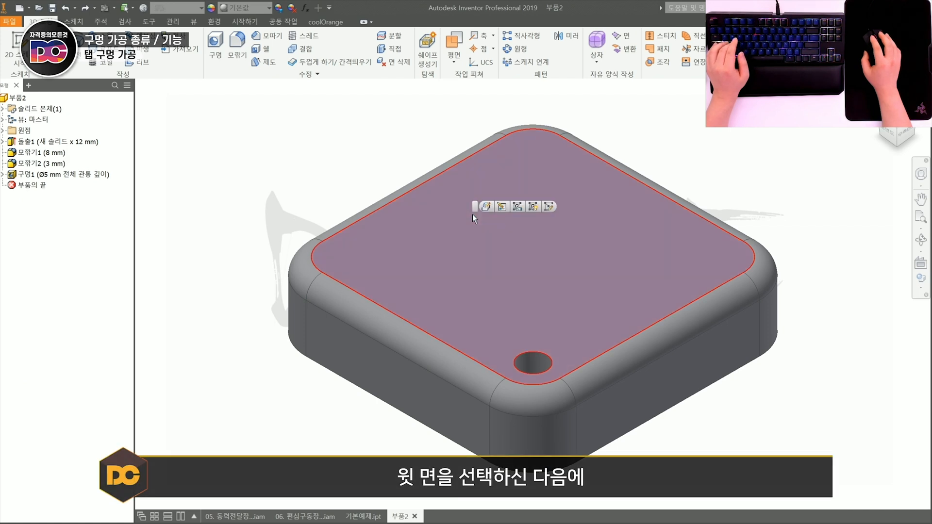
{"action": "key", "text": "s"}
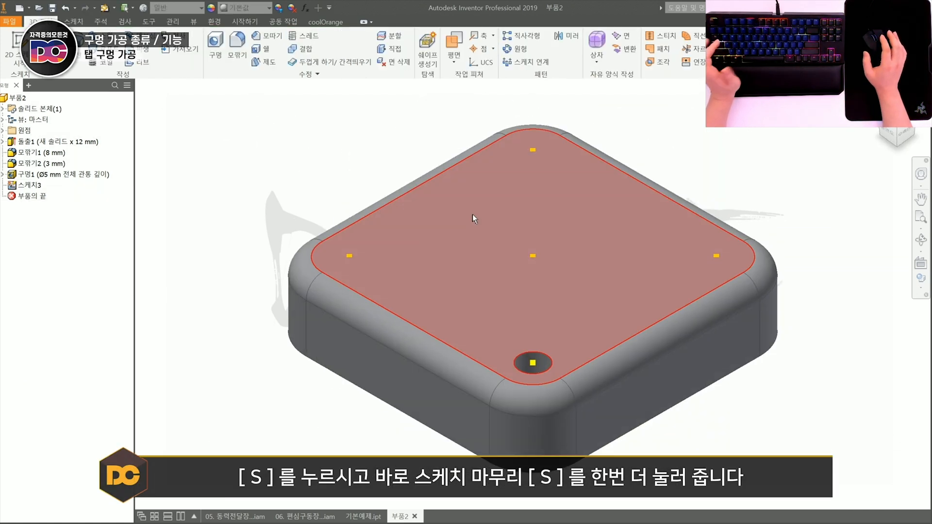
- Start a tapped hole (탭 구멍) on the sketch point at the left corner of the block's top face
{"action": "key", "text": "s"}
{"action": "key", "text": "s"}
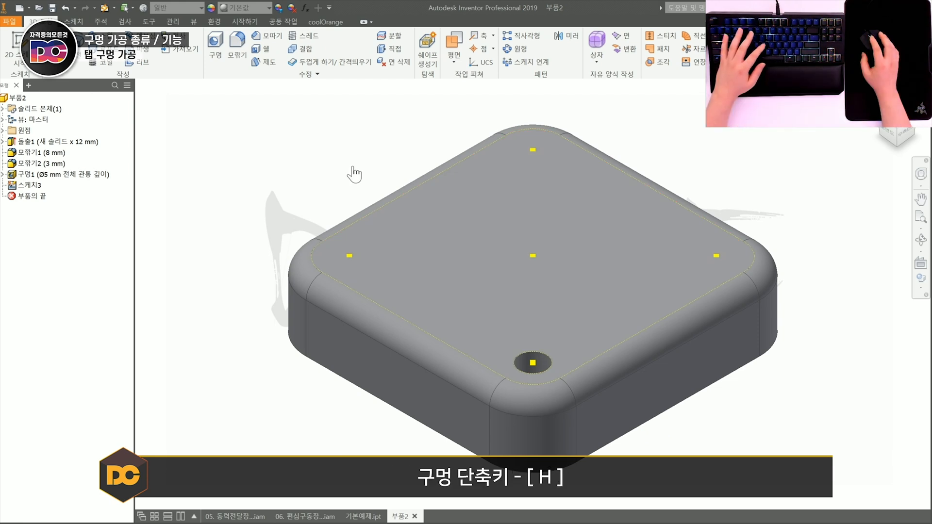
{"action": "key", "text": "h"}
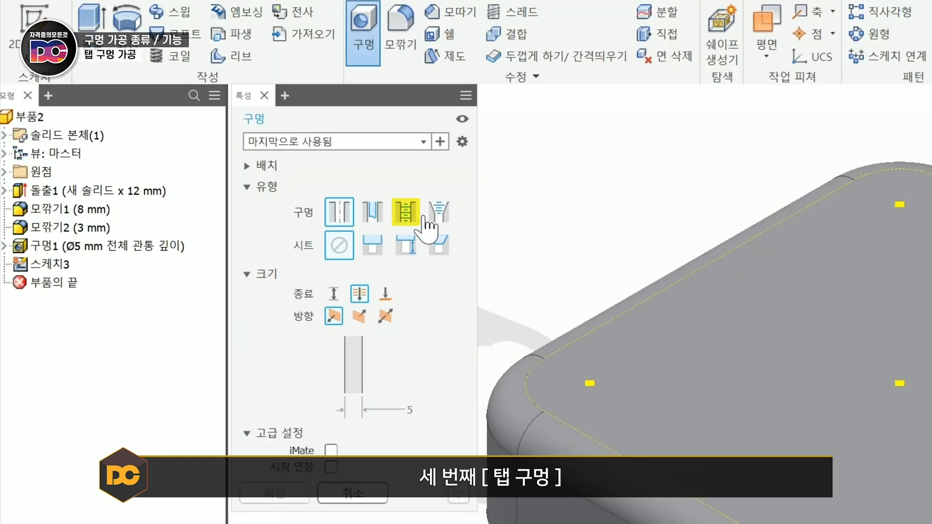
{"action": "left_click", "coordinate": [409, 212]}
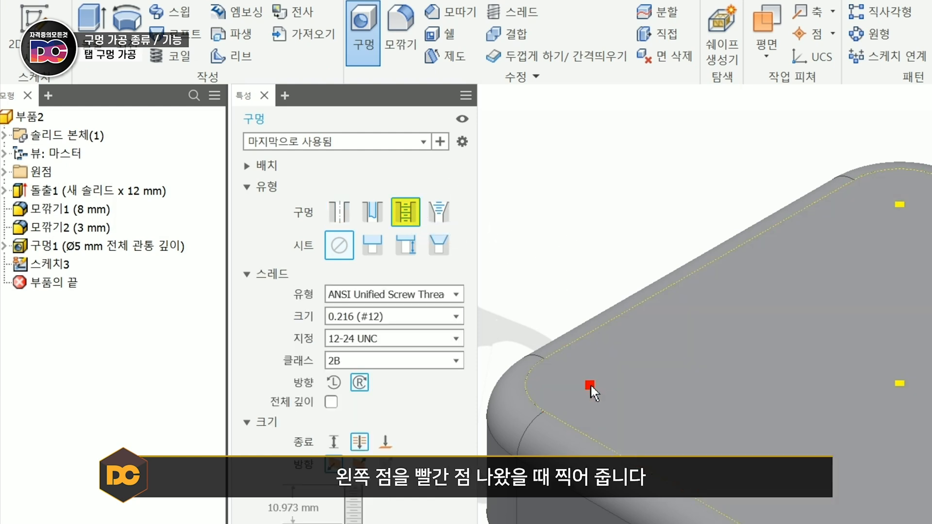
{"action": "left_click", "coordinate": [591, 384]}
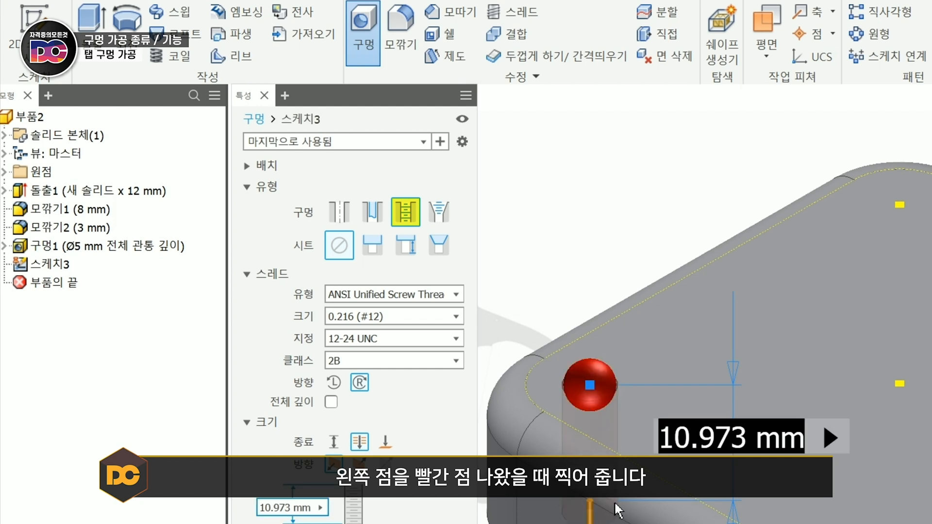
- Set the tapped hole's thread to ISO Metric profile, designation M5x0.8, with full thread depth (전체 깊이), and create the hole
{"action": "left_click", "coordinate": [456, 294]}
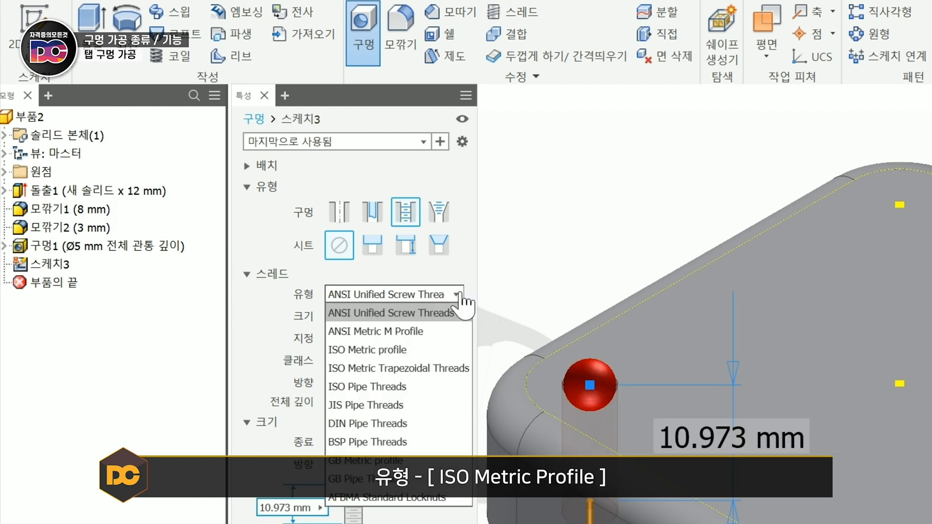
{"action": "left_click", "coordinate": [429, 349]}
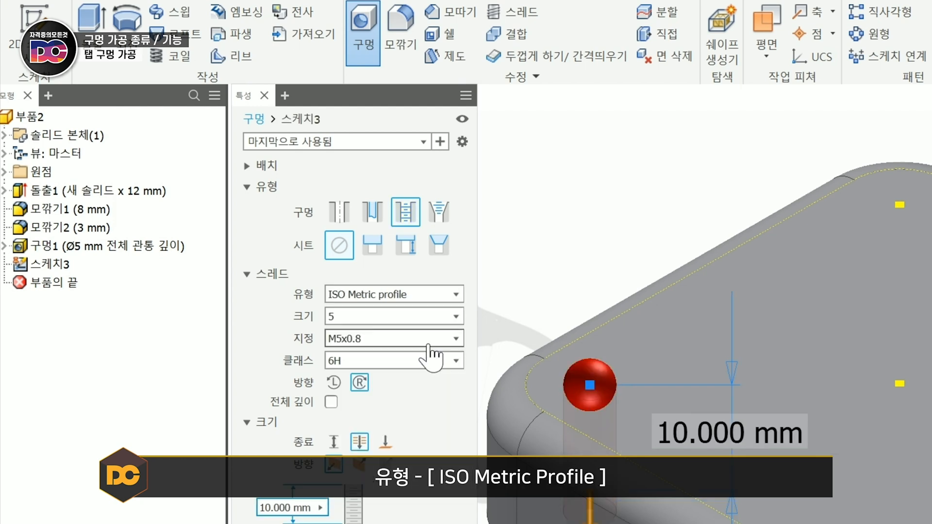
{"action": "left_click", "coordinate": [456, 338]}
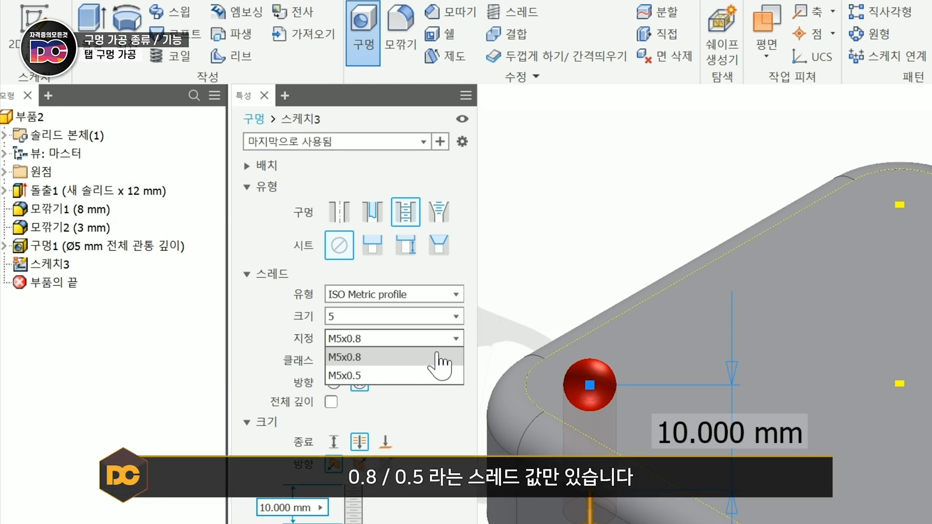
{"action": "left_click", "coordinate": [437, 357]}
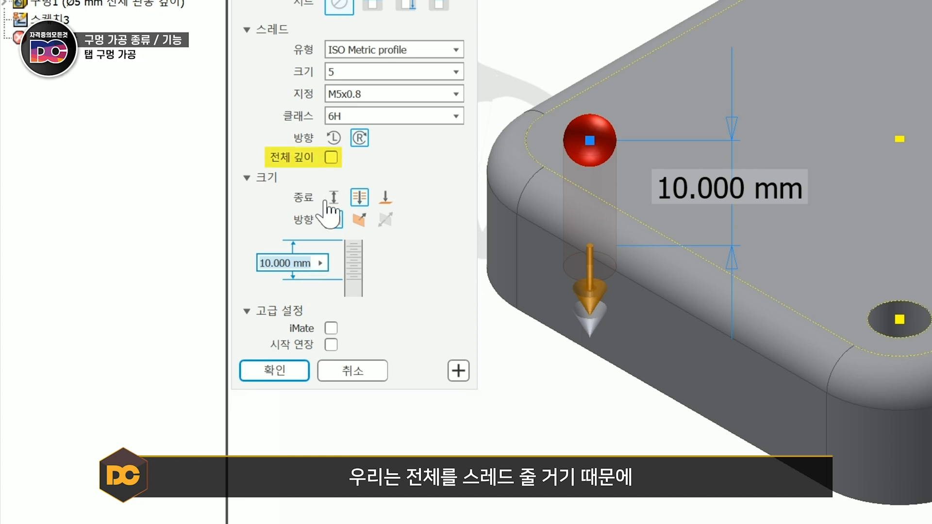
{"action": "left_click", "coordinate": [331, 157]}
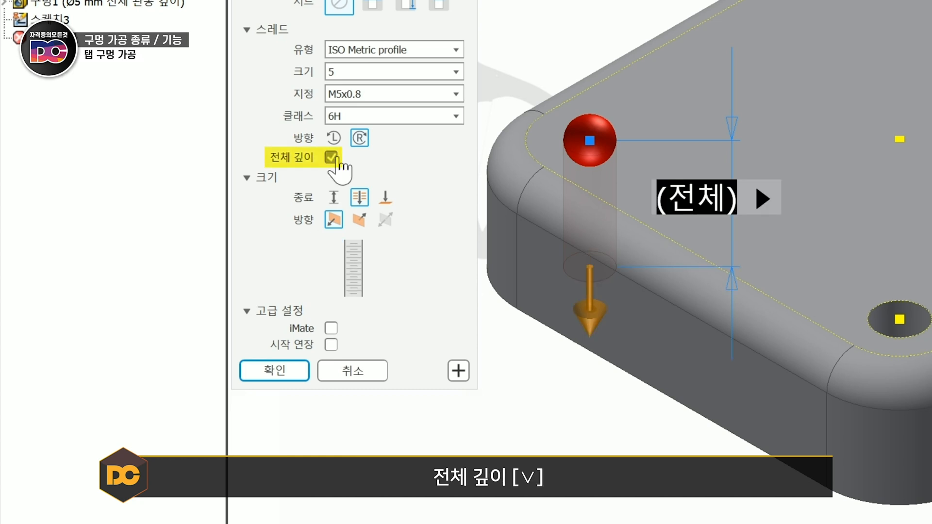
{"action": "left_click", "coordinate": [286, 381]}
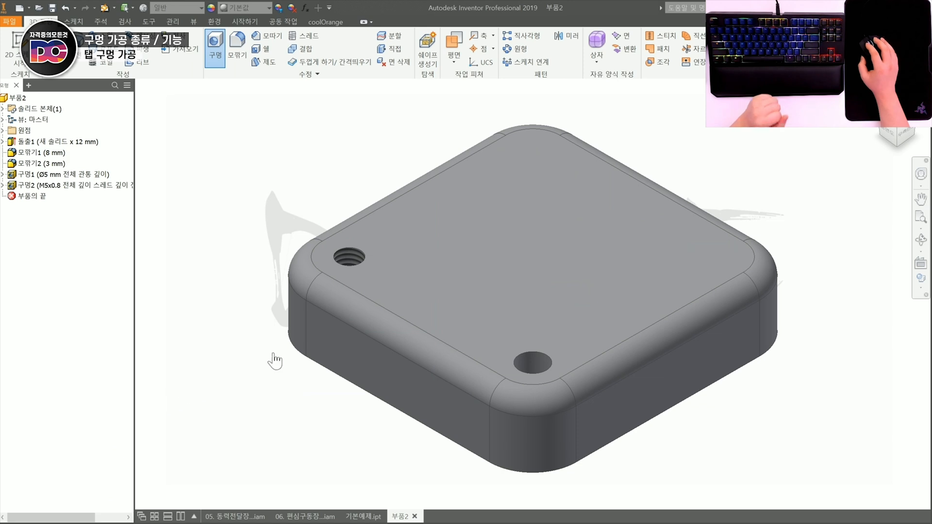
- Examine the threads inside the new M5 tapped hole from the block's underside and from above
{"action": "middle_click_drag", "start_coordinate": [313, 260], "coordinate": [360, 292]}
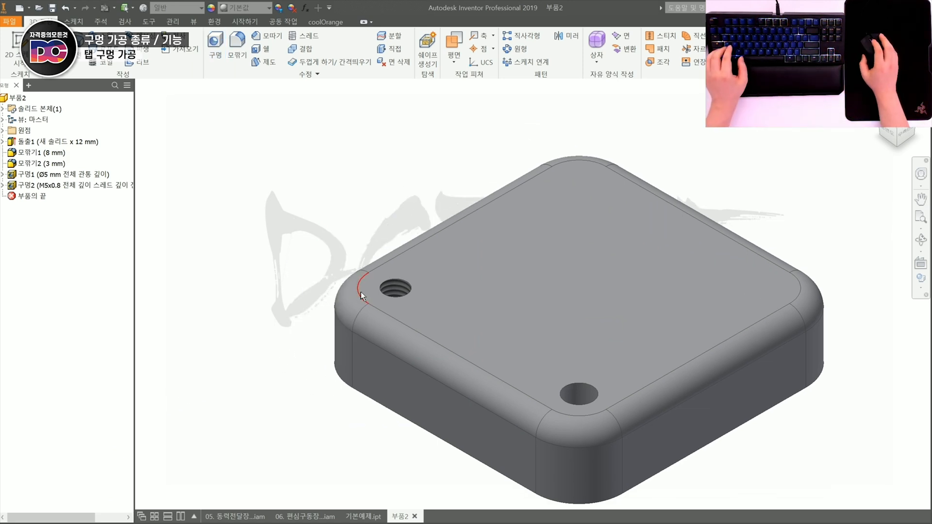
{"action": "scroll", "coordinate": [360, 292], "scroll_direction": "up", "scroll_amount": 3}
{"action": "middle_click_drag", "start_coordinate": [427, 365], "coordinate": [467, 284], "text": "shift"}
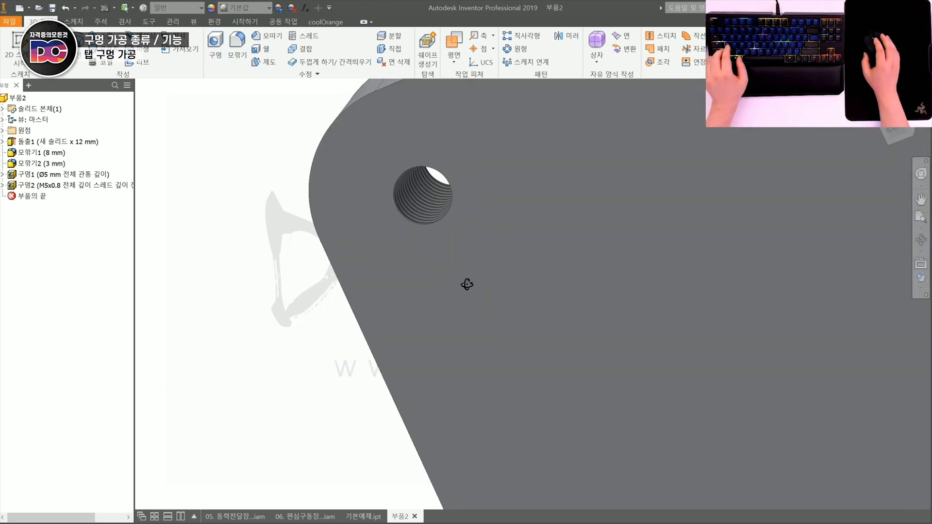
{"action": "scroll", "coordinate": [437, 217], "scroll_direction": "up", "scroll_amount": 5}
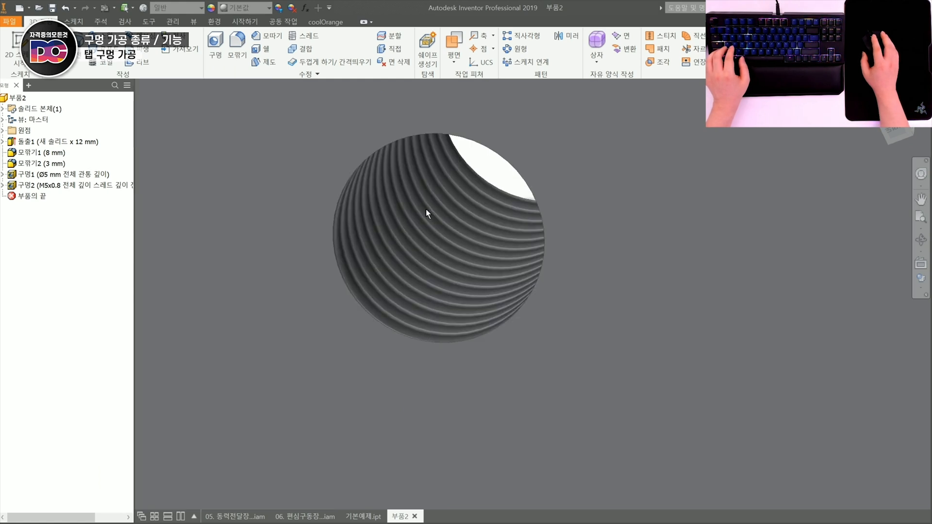
{"action": "key", "text": "F6"}
{"action": "scroll", "coordinate": [426, 302], "scroll_direction": "up", "scroll_amount": 5}
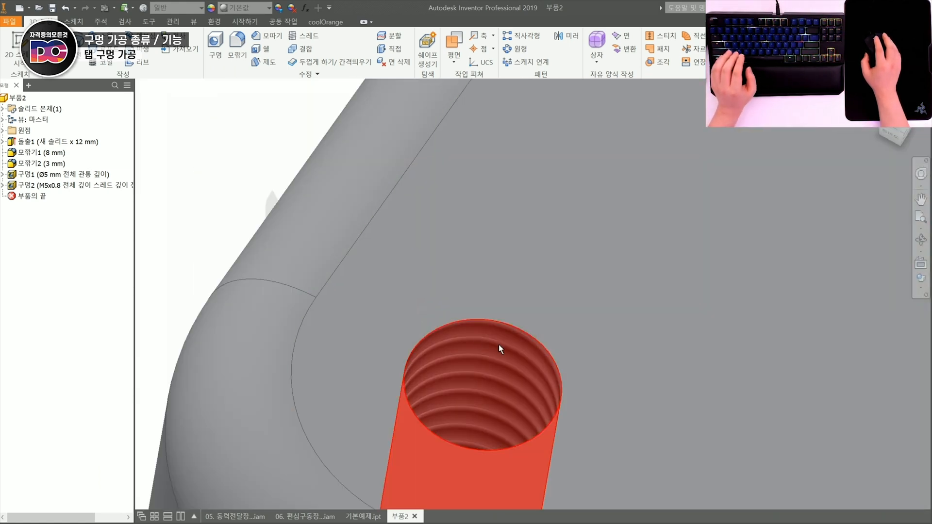
- Create another sketch on the block's top face and finish it with only the projected points
{"action": "key", "text": "F6"}
{"action": "key", "text": "s"}
{"action": "left_click", "coordinate": [499, 212]}
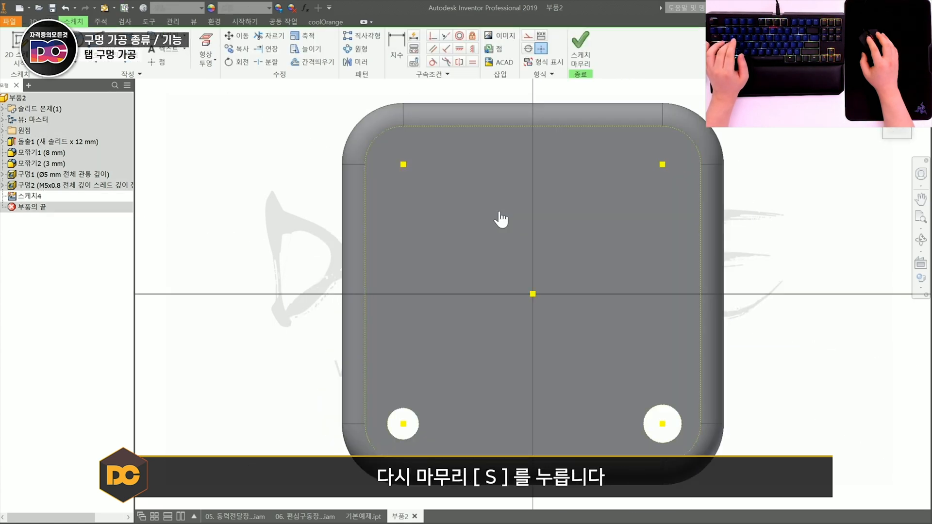
{"action": "key", "text": "s"}
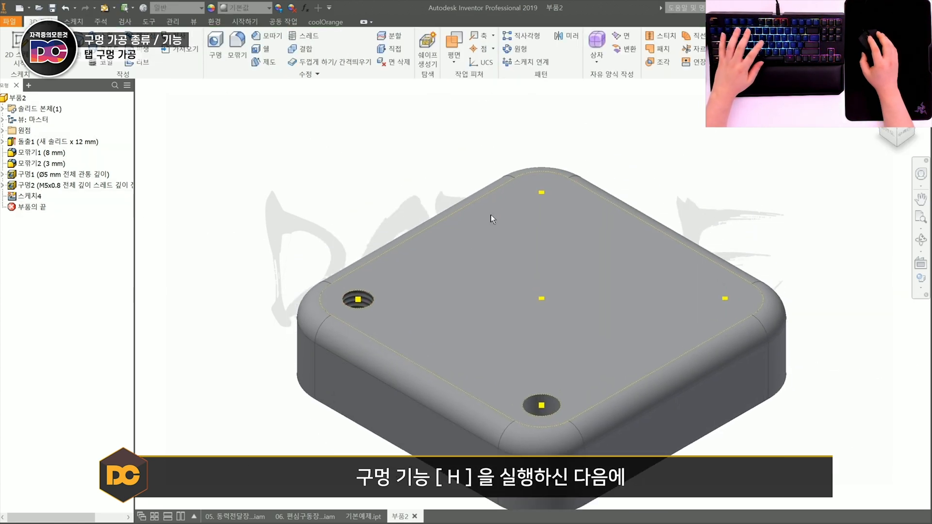
- Place an M5x0.8 tapped hole on the back corner point, with full thread depth off and termination by distance (거리)
{"action": "key", "text": "h"}
{"action": "scroll", "coordinate": [596, 154], "scroll_direction": "down", "scroll_amount": 3}
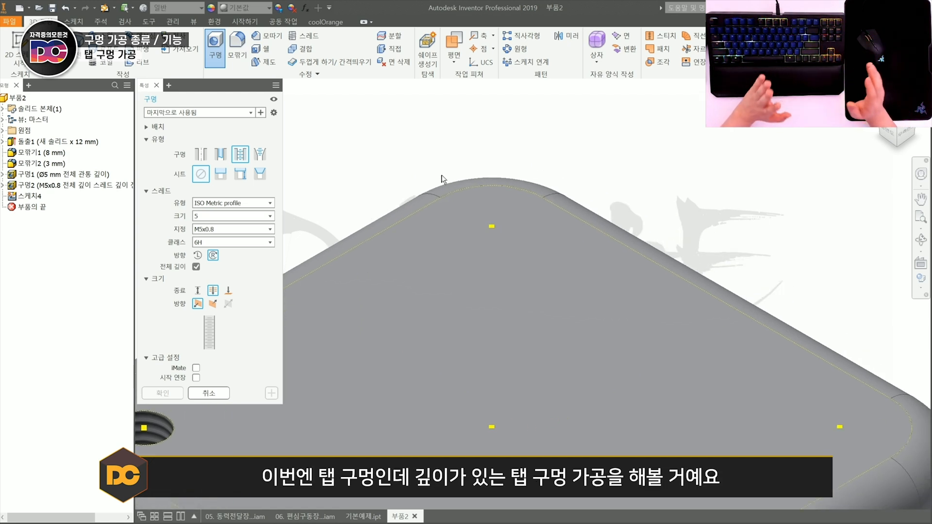
{"action": "left_click", "coordinate": [492, 227]}
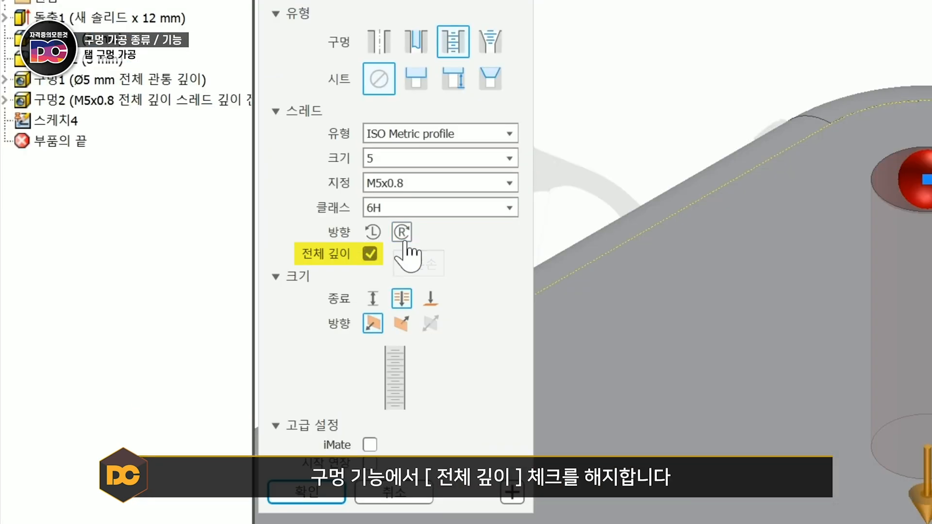
{"action": "left_click", "coordinate": [369, 254]}
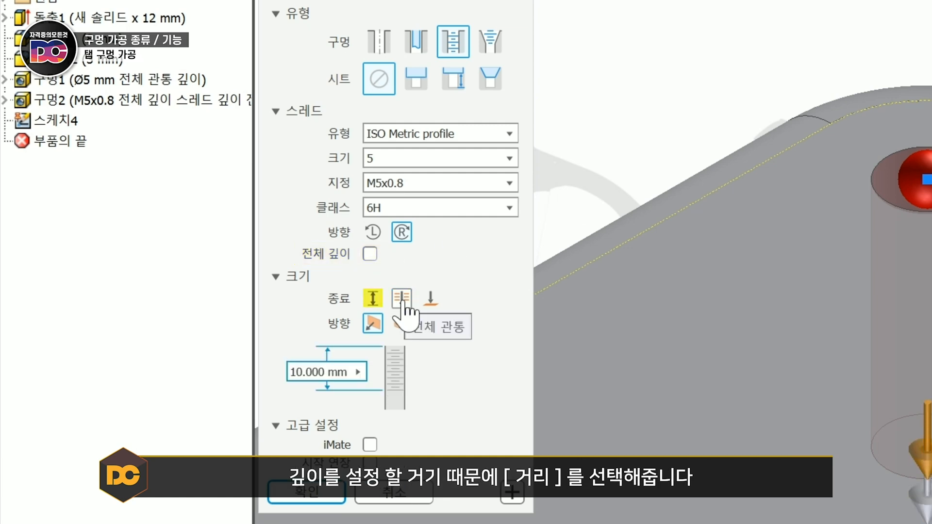
{"action": "left_click", "coordinate": [373, 298]}
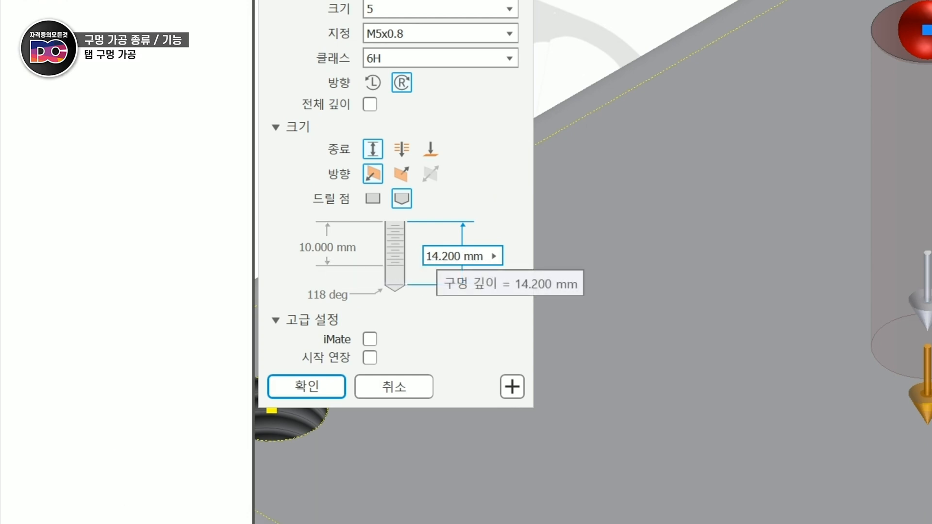
- Set the hole depth to 8 mm and the thread depth to 6 mm, and create the blind tapped hole
{"action": "type", "text": "8"}
{"action": "left_click", "coordinate": [351, 247]}
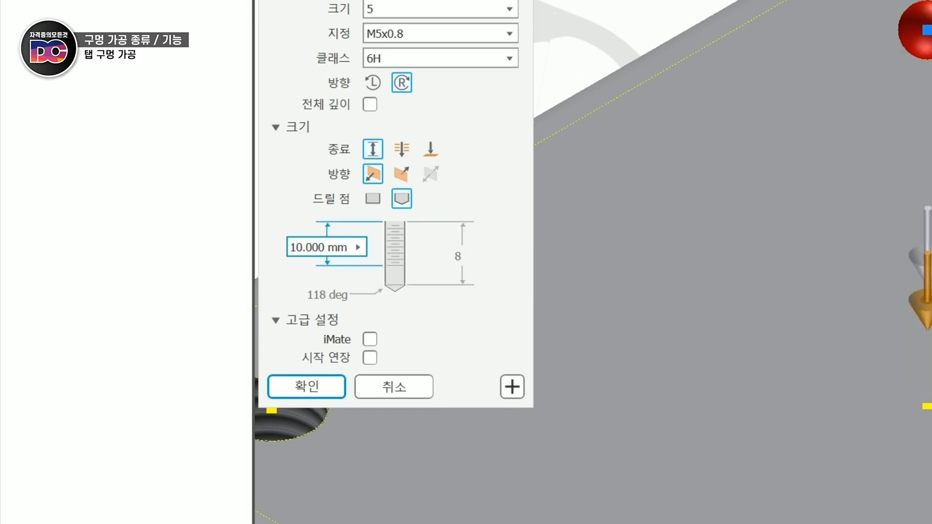
{"action": "type", "text": "6"}
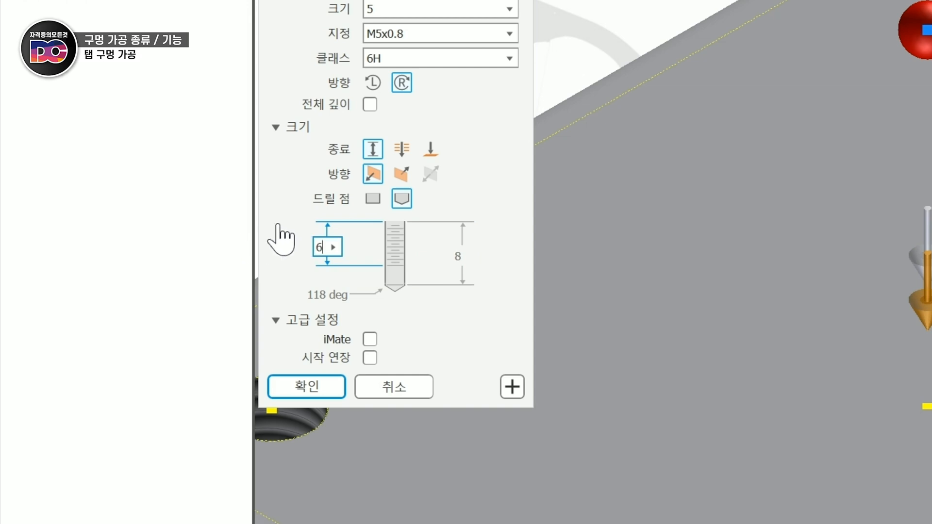
{"action": "left_click", "coordinate": [305, 387]}
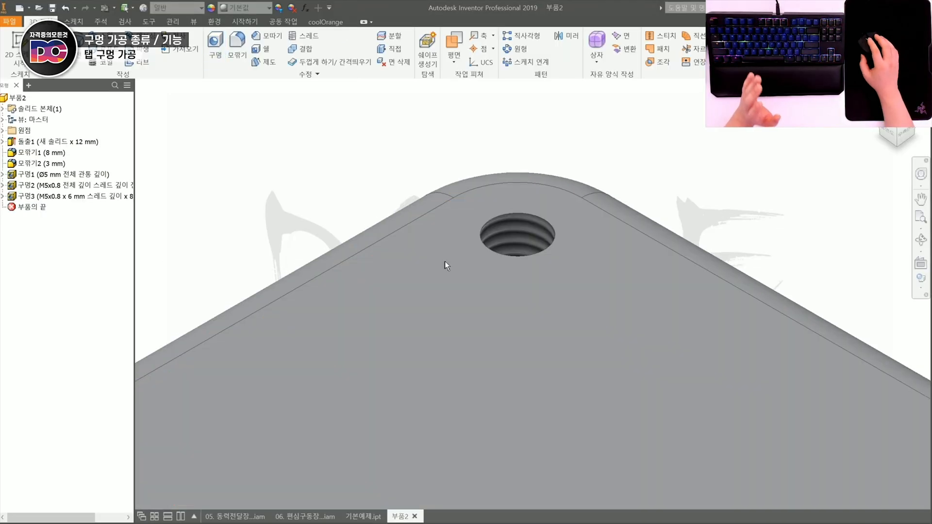
- Examine the blind tapped hole's corner from the block's underside and look into the hole from above
{"action": "key", "text": "F6"}
{"action": "scroll", "coordinate": [469, 259], "scroll_direction": "up", "scroll_amount": 4}
{"action": "scroll", "coordinate": [468, 262], "scroll_direction": "down", "scroll_amount": 3}
{"action": "middle_click_drag", "start_coordinate": [469, 262], "coordinate": [450, 348], "text": "shift"}
{"action": "scroll", "coordinate": [450, 348], "scroll_direction": "up", "scroll_amount": 5}
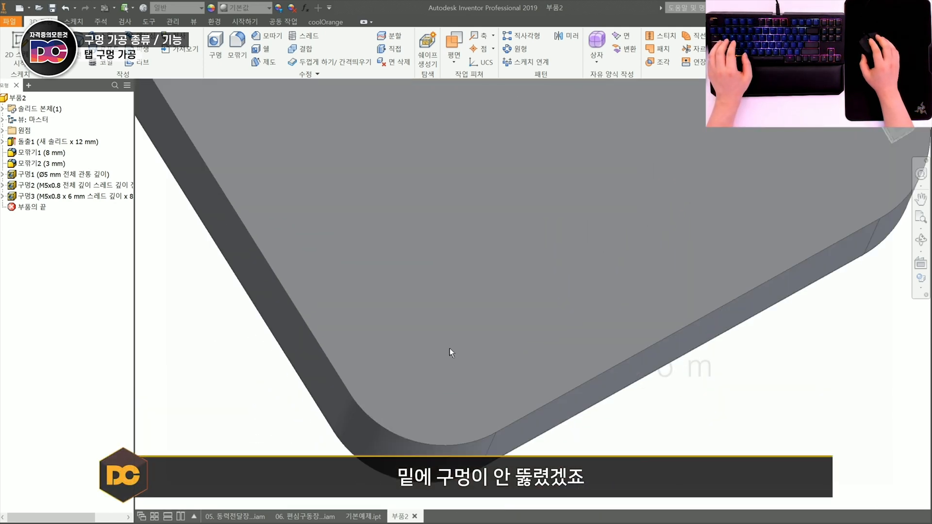
{"action": "key", "text": "F6"}
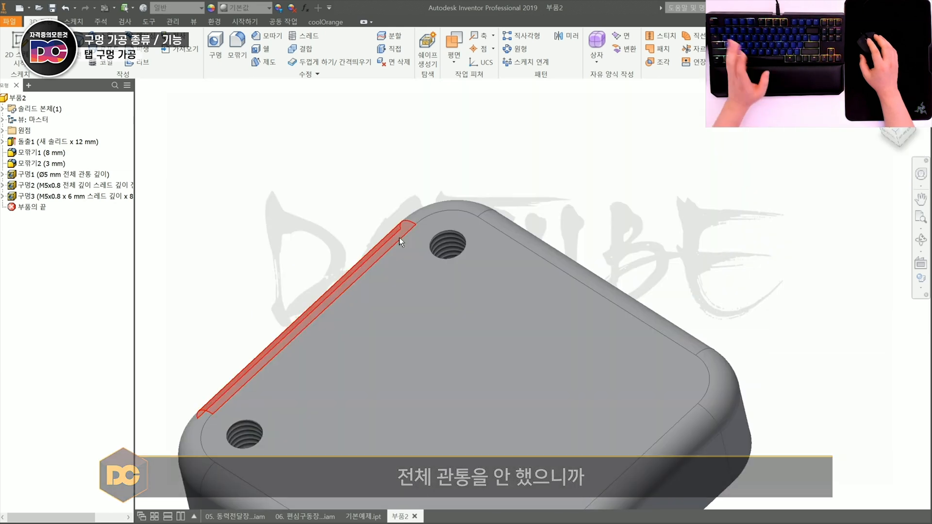
{"action": "middle_click_drag", "start_coordinate": [420, 247], "coordinate": [414, 285]}
{"action": "scroll", "coordinate": [415, 281], "scroll_direction": "up", "scroll_amount": 5}
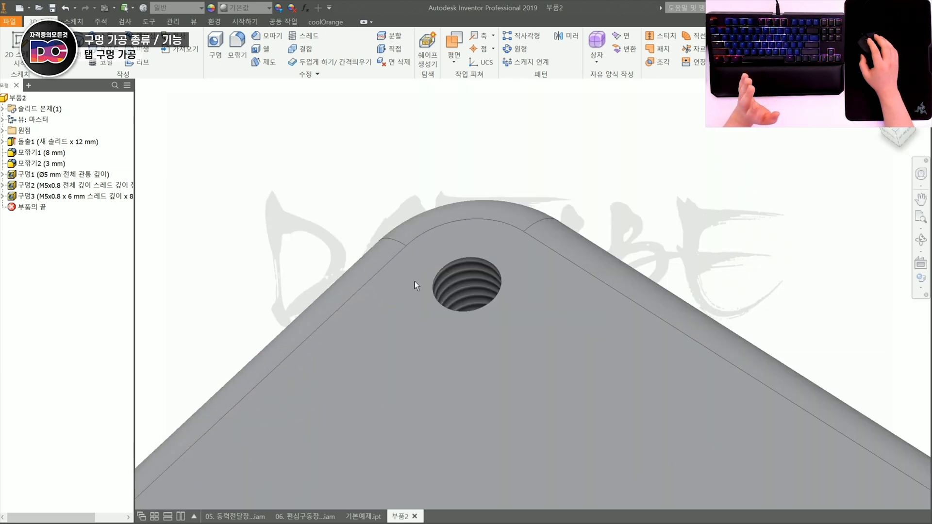
{"action": "scroll", "coordinate": [414, 282], "scroll_direction": "down", "scroll_amount": 4}
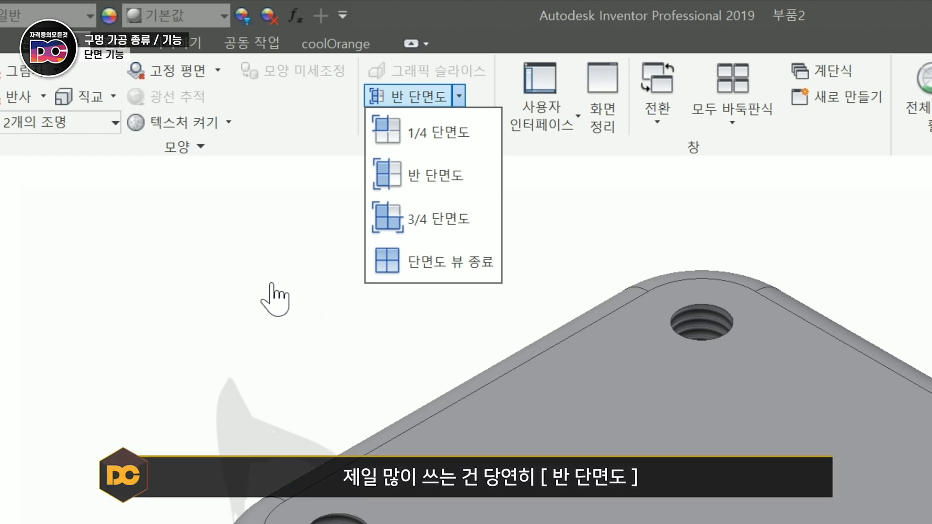
- Create a half section view (반 단면도) from the origin XZ plane, enter a 20 mm offset, and shift the cut to the blind tapped hole
{"action": "left_click", "coordinate": [384, 194]}
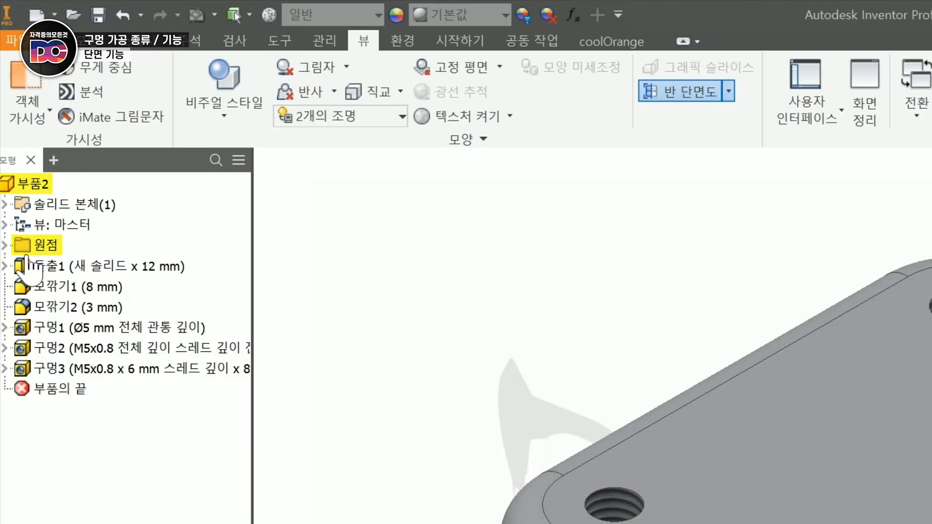
{"action": "left_click", "coordinate": [6, 246]}
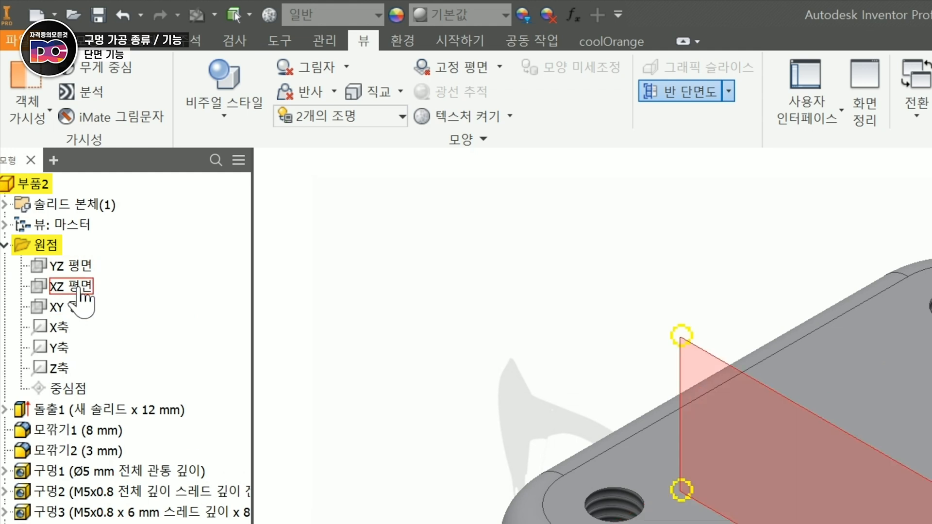
{"action": "left_click", "coordinate": [77, 287]}
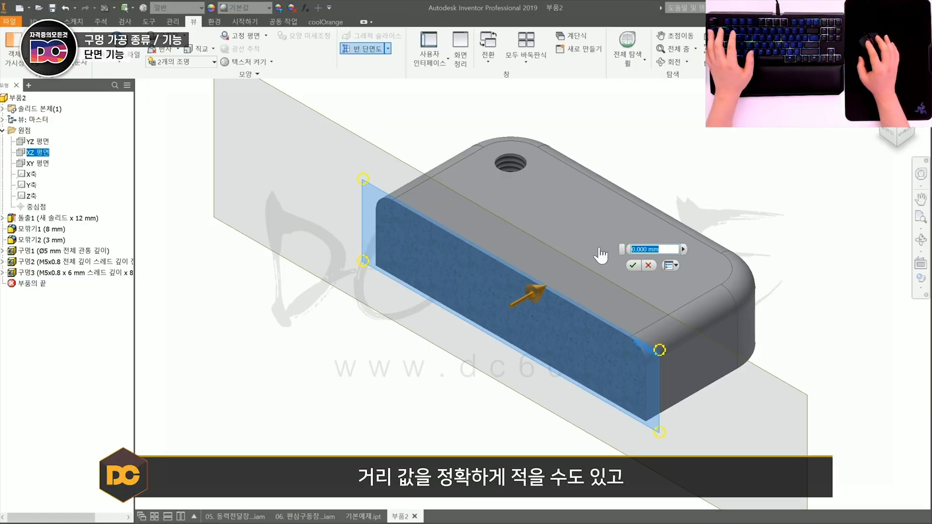
{"action": "type", "text": "20"}
{"action": "left_click_drag", "start_coordinate": [631, 237], "coordinate": [648, 270]}
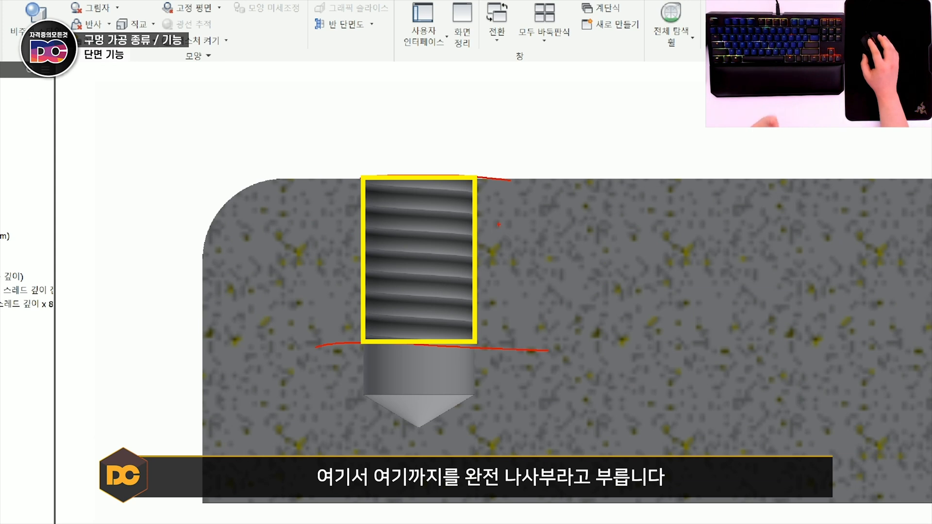
{"action": "mouse_move", "coordinate": [340, 361]}
{"action": "left_mouse_down"}
{"action": "mouse_move", "coordinate": [488, 399]}
{"action": "mouse_move", "coordinate": [473, 406]}
{"action": "left_mouse_up"}
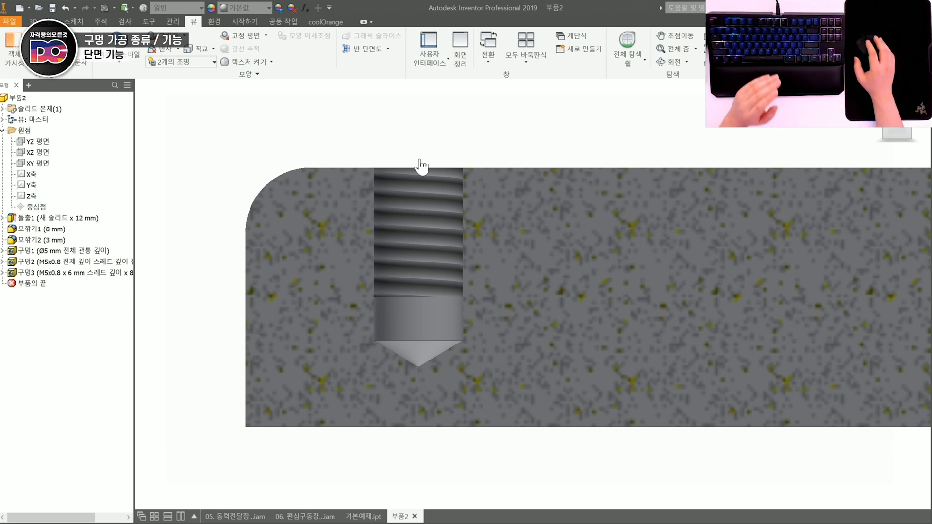
{"action": "key", "text": "ctrl+1"}
{"action": "left_click_drag", "start_coordinate": [365, 193], "coordinate": [493, 203]}
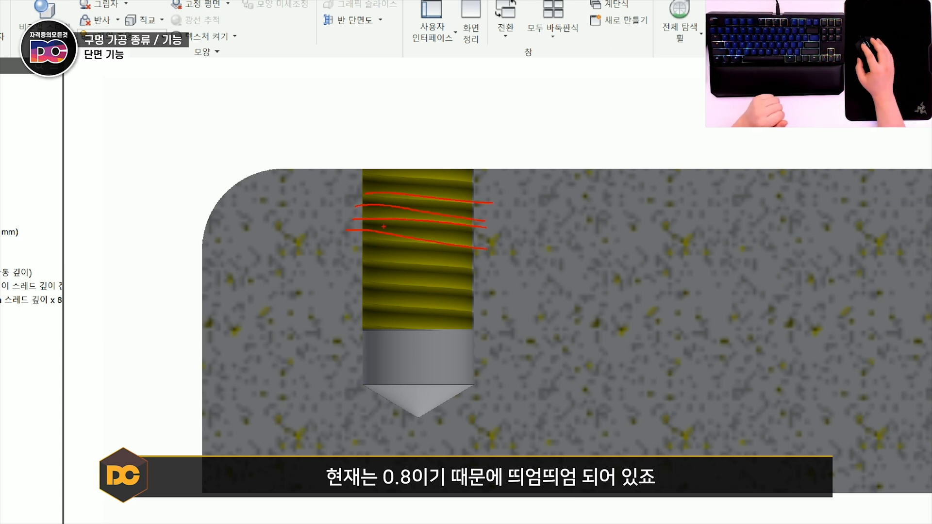
{"action": "left_click_drag", "start_coordinate": [356, 219], "coordinate": [487, 238]}
{"action": "left_click_drag", "start_coordinate": [353, 237], "coordinate": [494, 245]}
{"action": "right_click", "coordinate": [494, 245]}
{"action": "left_click", "coordinate": [377, 170]}
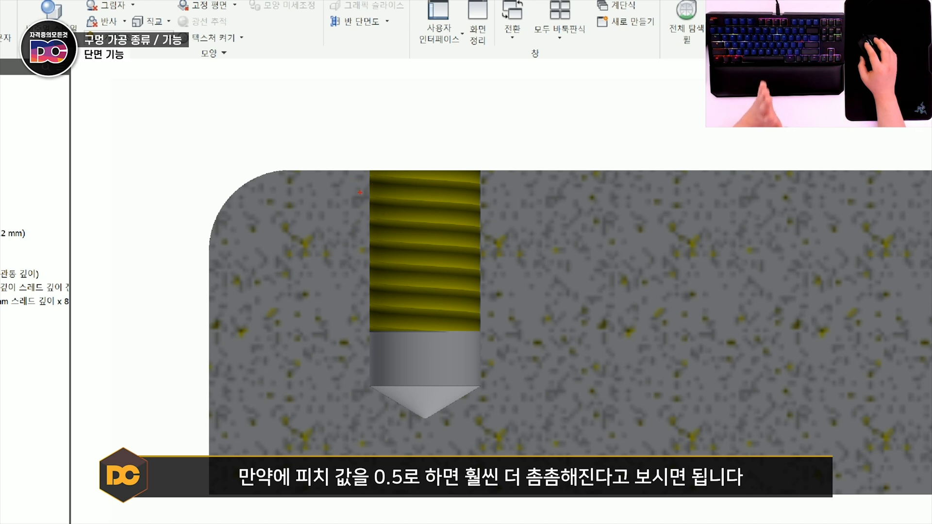
{"action": "mouse_move", "coordinate": [361, 190]}
{"action": "left_mouse_down"}
{"action": "mouse_move", "coordinate": [496, 205]}
{"action": "mouse_move", "coordinate": [498, 219]}
{"action": "left_mouse_up"}
{"action": "left_click_drag", "start_coordinate": [357, 234], "coordinate": [504, 253]}
{"action": "left_click_drag", "start_coordinate": [350, 263], "coordinate": [464, 269]}
{"action": "left_click_drag", "start_coordinate": [375, 295], "coordinate": [479, 312]}
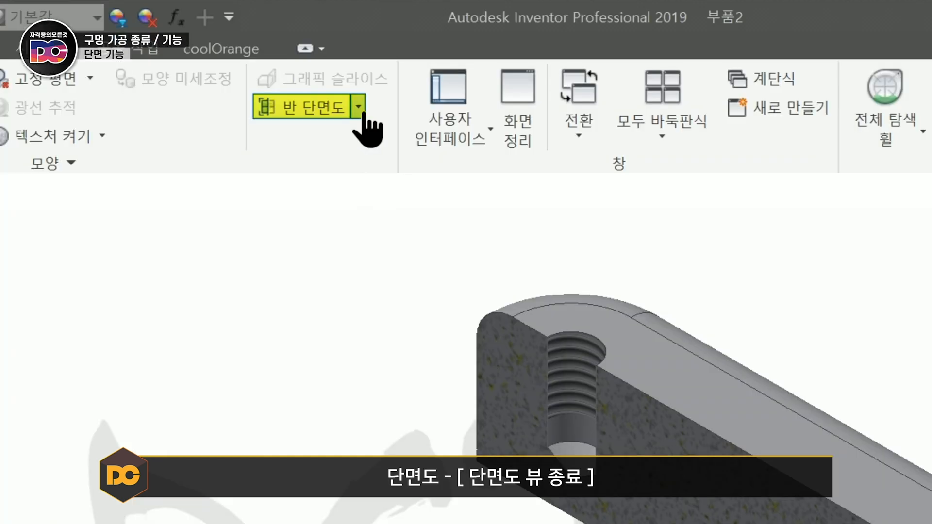
- End the half section view (단면도 뷰 종료) to show the whole block again
{"action": "left_click", "coordinate": [388, 48]}
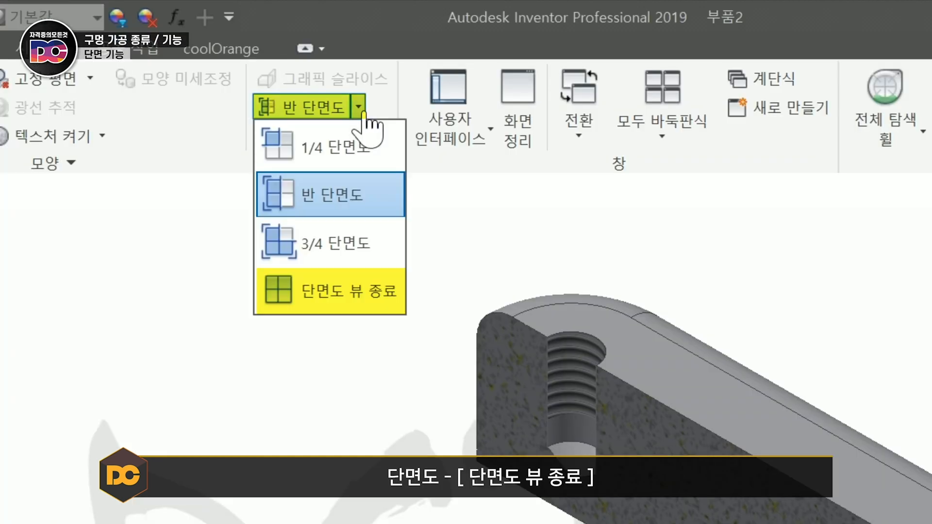
{"action": "left_click", "coordinate": [347, 302]}
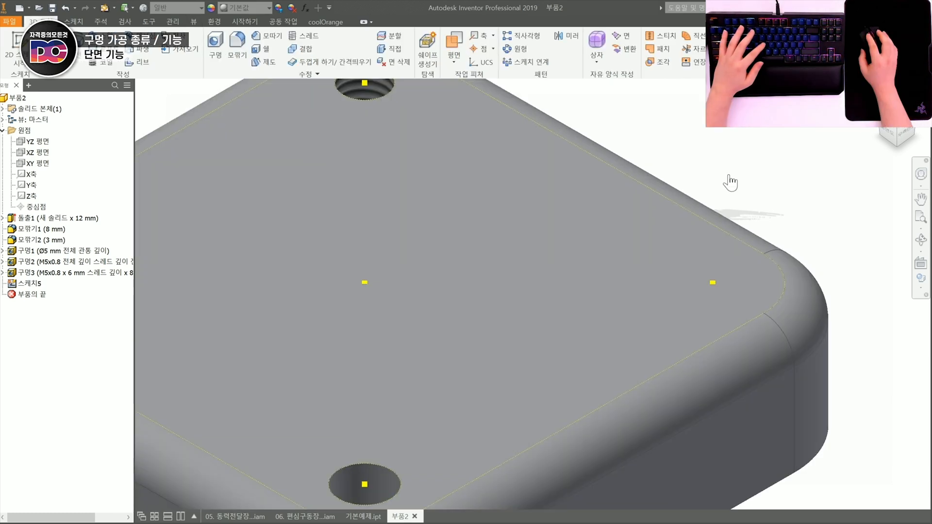
- Place a simple counterbore hole on the empty corner's sketch point, with termination through all (전체 관통)
{"action": "key", "text": "h"}
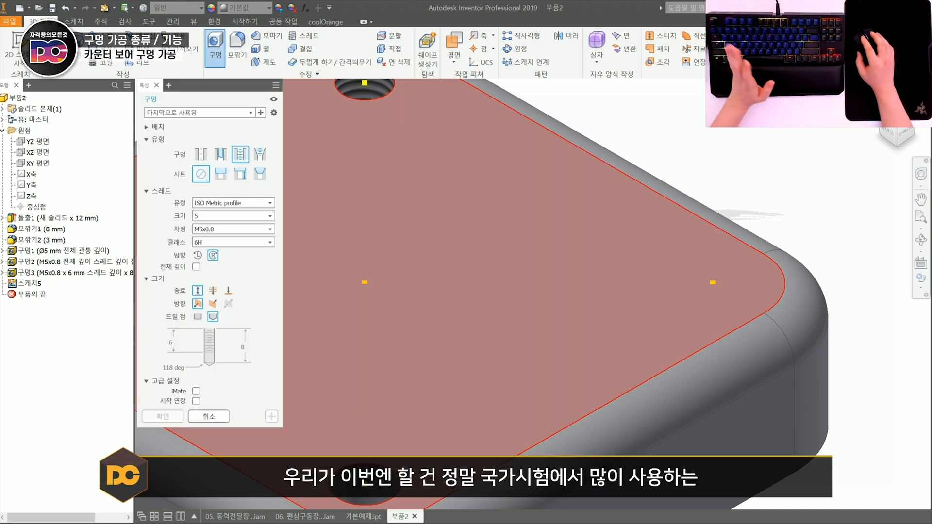
{"action": "left_click", "coordinate": [221, 173]}
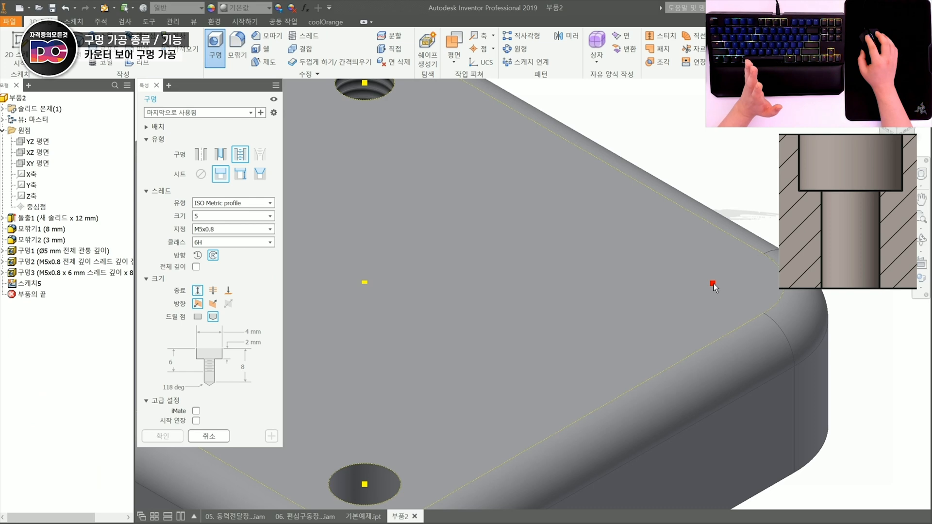
{"action": "left_click", "coordinate": [712, 282]}
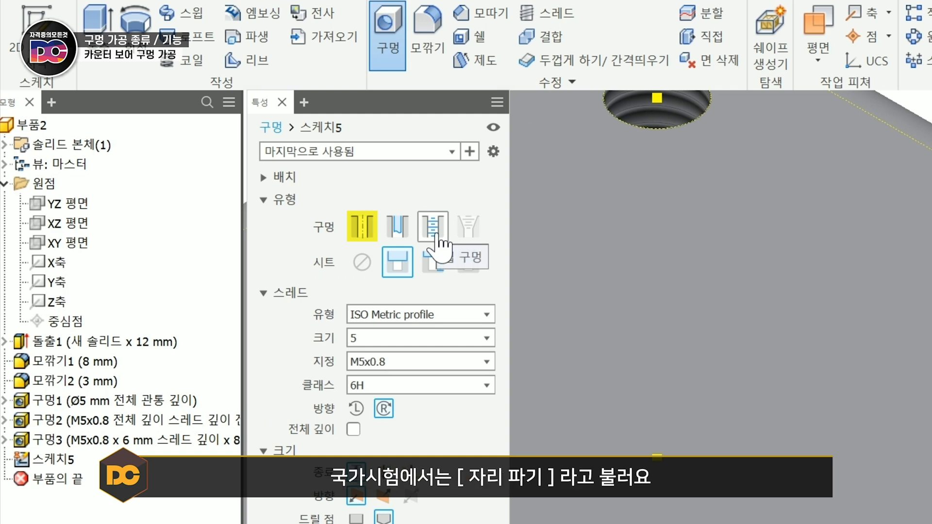
{"action": "left_click", "coordinate": [372, 232]}
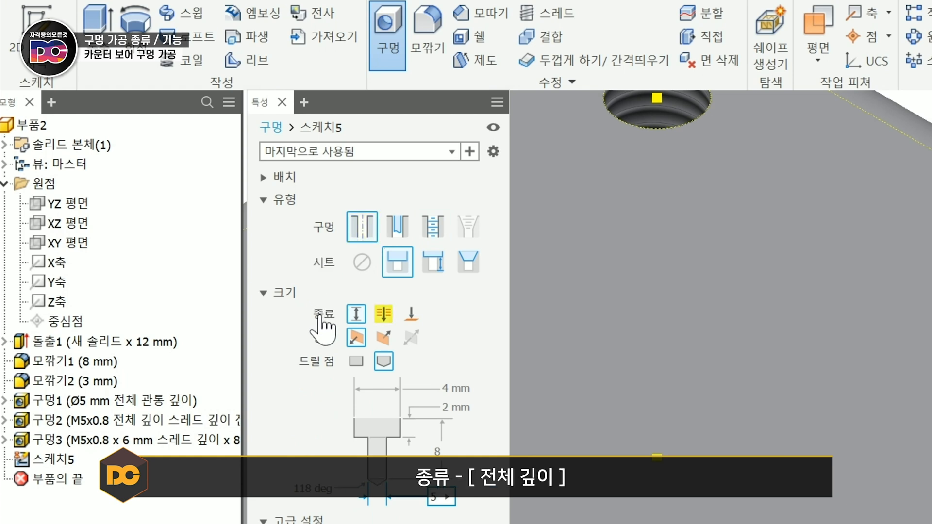
{"action": "left_click", "coordinate": [384, 315]}
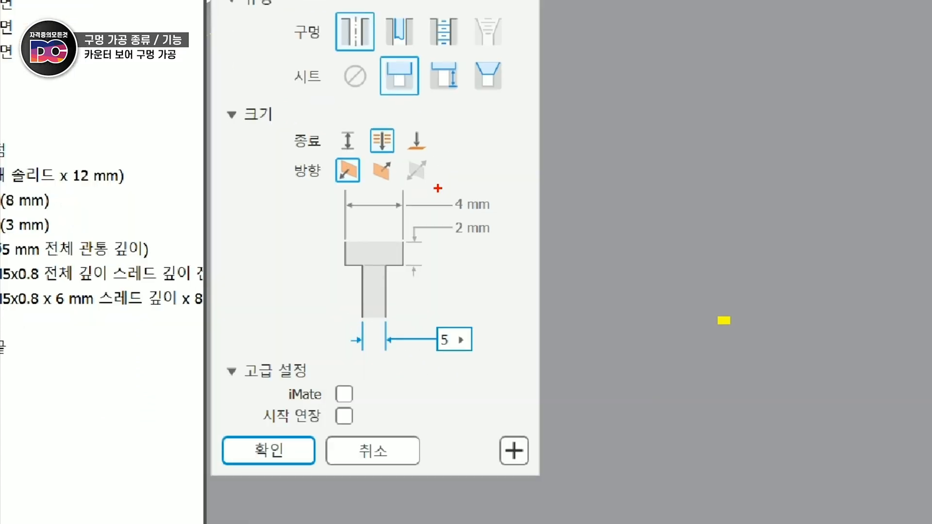
{"action": "mouse_move", "coordinate": [432, 216]}
{"action": "left_mouse_down"}
{"action": "mouse_move", "coordinate": [336, 203]}
{"action": "mouse_move", "coordinate": [422, 218]}
{"action": "left_mouse_up"}
{"action": "mouse_move", "coordinate": [500, 212]}
{"action": "left_mouse_down"}
{"action": "mouse_move", "coordinate": [469, 221]}
{"action": "mouse_move", "coordinate": [500, 213]}
{"action": "mouse_move", "coordinate": [515, 193]}
{"action": "mouse_move", "coordinate": [590, 185]}
{"action": "mouse_move", "coordinate": [574, 209]}
{"action": "left_mouse_up"}
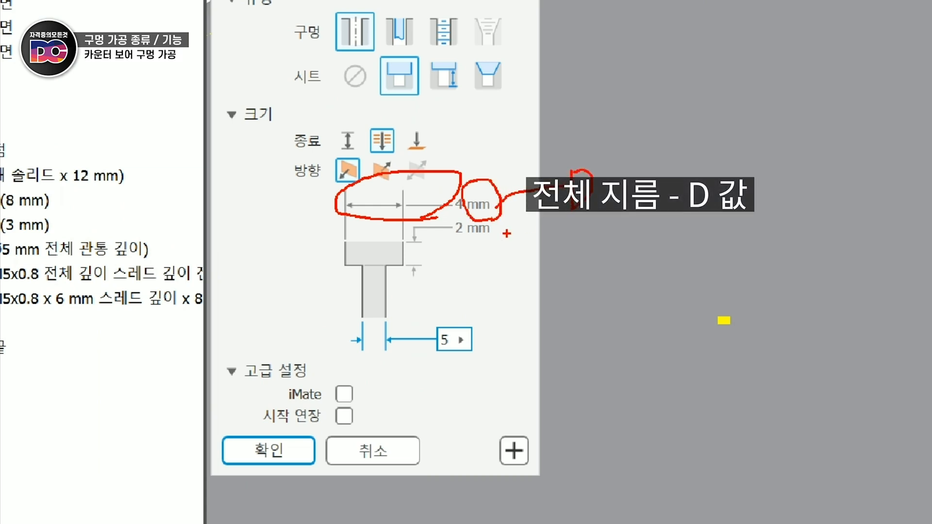
{"action": "left_click_drag", "start_coordinate": [494, 239], "coordinate": [481, 247]}
{"action": "mouse_move", "coordinate": [482, 199]}
{"action": "left_mouse_down"}
{"action": "mouse_move", "coordinate": [503, 257]}
{"action": "mouse_move", "coordinate": [555, 269]}
{"action": "mouse_move", "coordinate": [566, 293]}
{"action": "left_mouse_up"}
{"action": "left_click_drag", "start_coordinate": [572, 239], "coordinate": [584, 291]}
{"action": "mouse_move", "coordinate": [591, 252]}
{"action": "left_mouse_down"}
{"action": "mouse_move", "coordinate": [588, 291]}
{"action": "mouse_move", "coordinate": [594, 262]}
{"action": "left_mouse_up"}
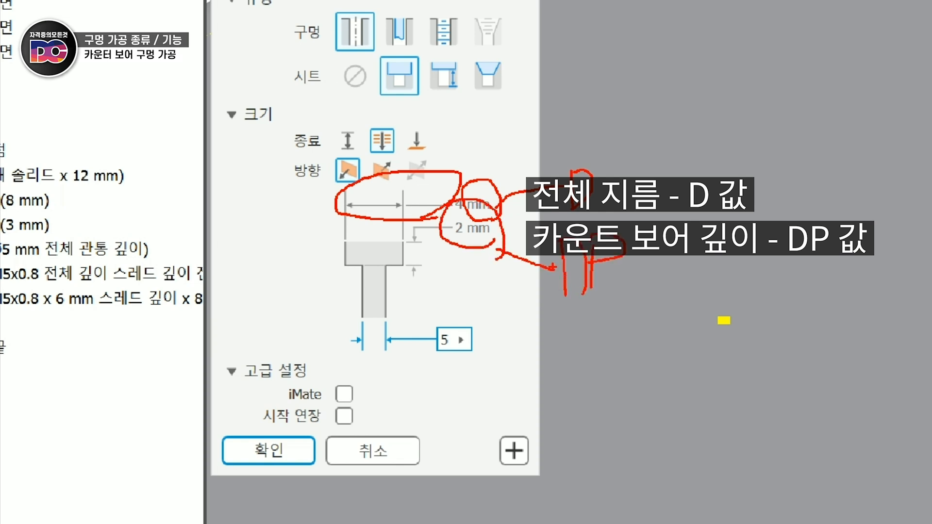
{"action": "mouse_move", "coordinate": [480, 356]}
{"action": "left_mouse_down"}
{"action": "mouse_move", "coordinate": [461, 299]}
{"action": "mouse_move", "coordinate": [483, 375]}
{"action": "mouse_move", "coordinate": [538, 331]}
{"action": "mouse_move", "coordinate": [582, 318]}
{"action": "mouse_move", "coordinate": [546, 354]}
{"action": "left_mouse_up"}
{"action": "mouse_move", "coordinate": [610, 317]}
{"action": "left_mouse_down"}
{"action": "mouse_move", "coordinate": [616, 378]}
{"action": "mouse_move", "coordinate": [629, 386]}
{"action": "left_mouse_up"}
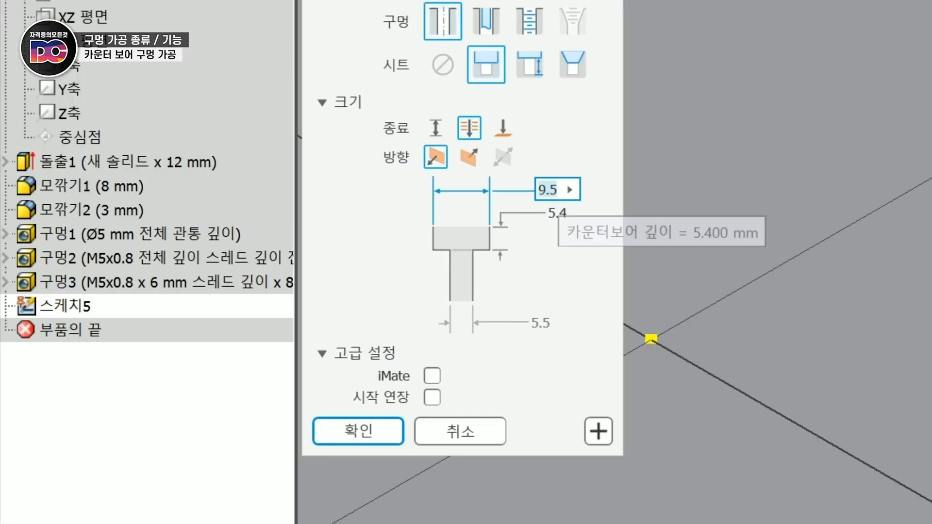
- Set the counterbore diameter to 9.5 mm, its depth to 5.4 mm and the hole diameter to 5.5 mm, and create the hole
{"action": "left_click", "coordinate": [562, 219]}
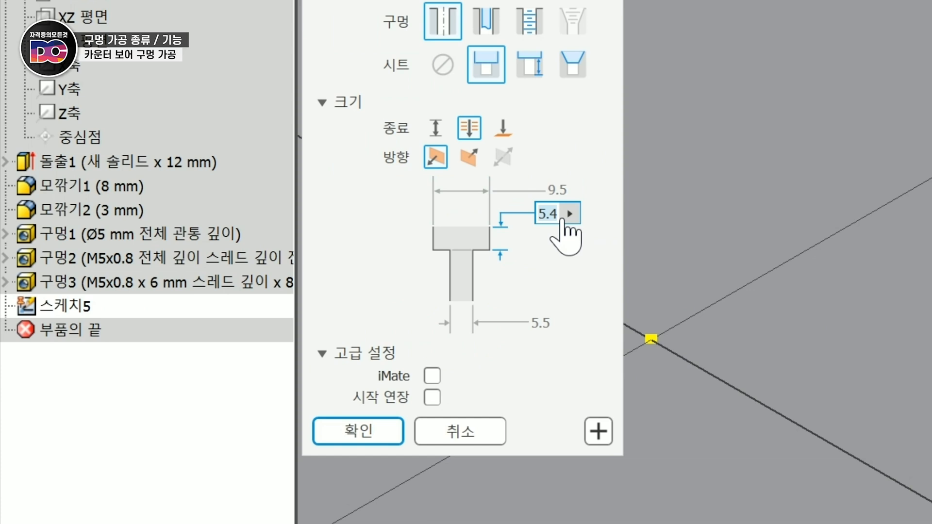
{"action": "left_click", "coordinate": [533, 323]}
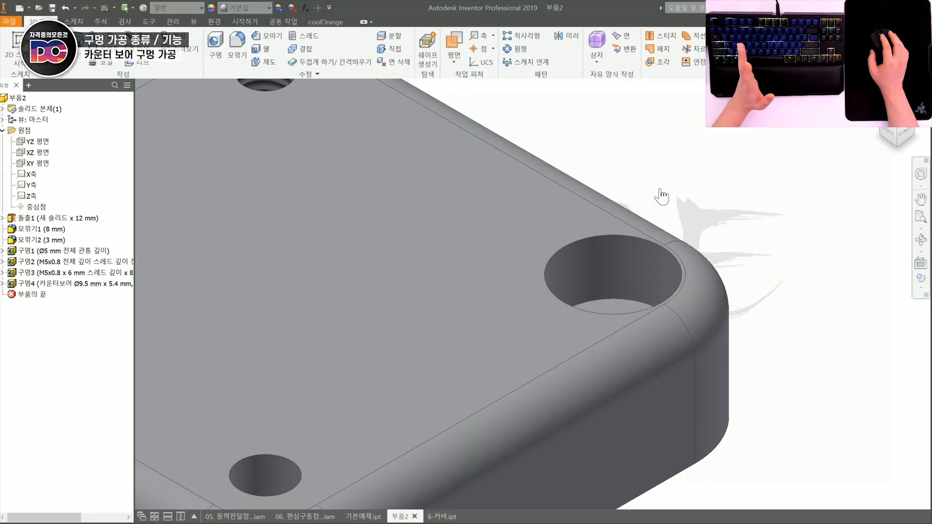
{"action": "middle_click_drag", "start_coordinate": [648, 214], "coordinate": [611, 195], "text": "shift"}
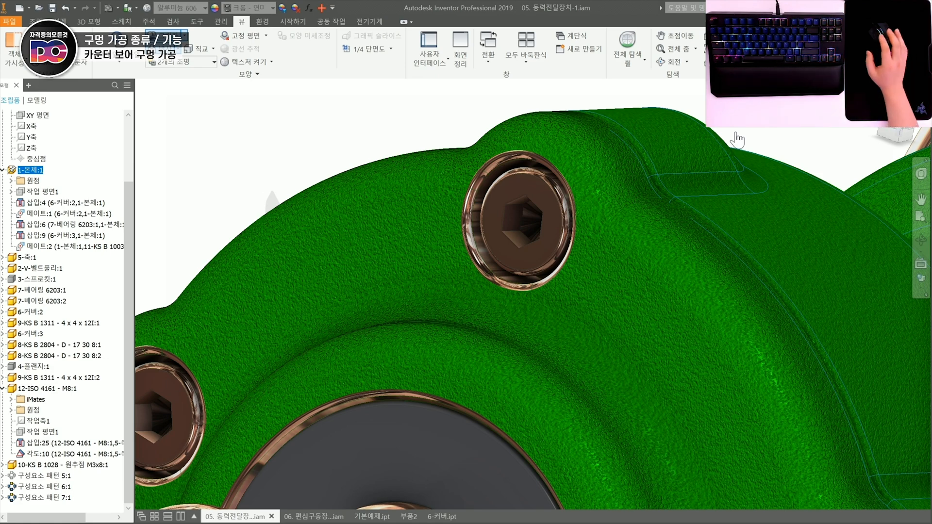
- In the 05. 동력전달장치-1.iam assembly, hide the patterned hex socket bolts seated in the cover's counterbores
{"action": "left_click", "coordinate": [545, 223]}
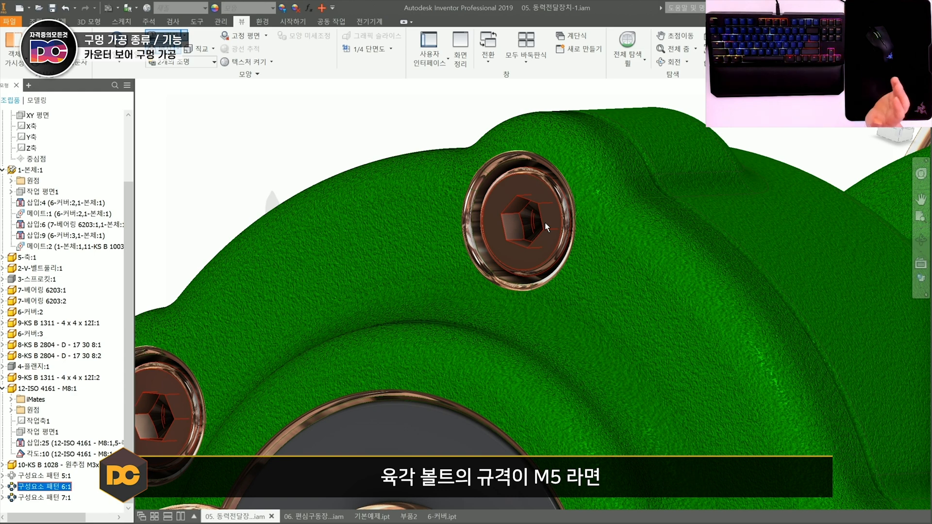
{"action": "left_click", "coordinate": [445, 127]}
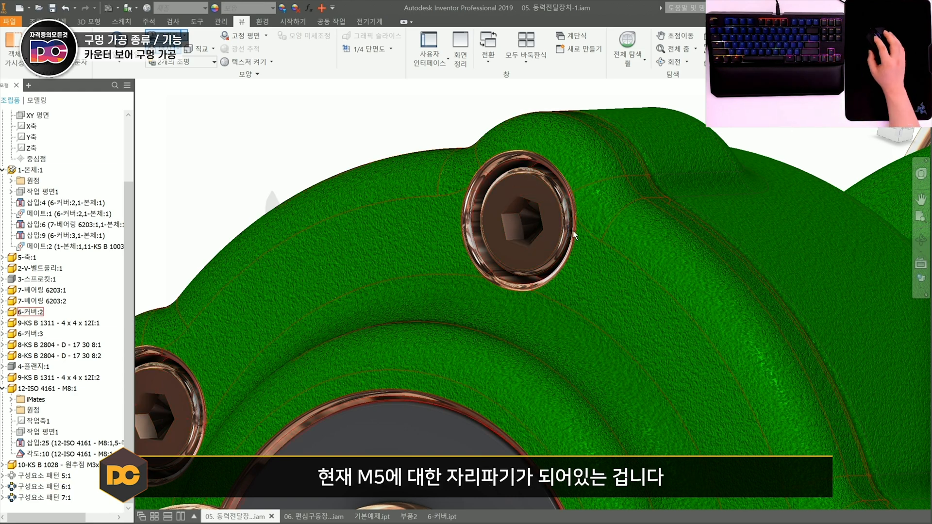
{"action": "left_click", "coordinate": [499, 184]}
{"action": "left_click", "coordinate": [533, 190]}
{"action": "right_click", "coordinate": [534, 190]}
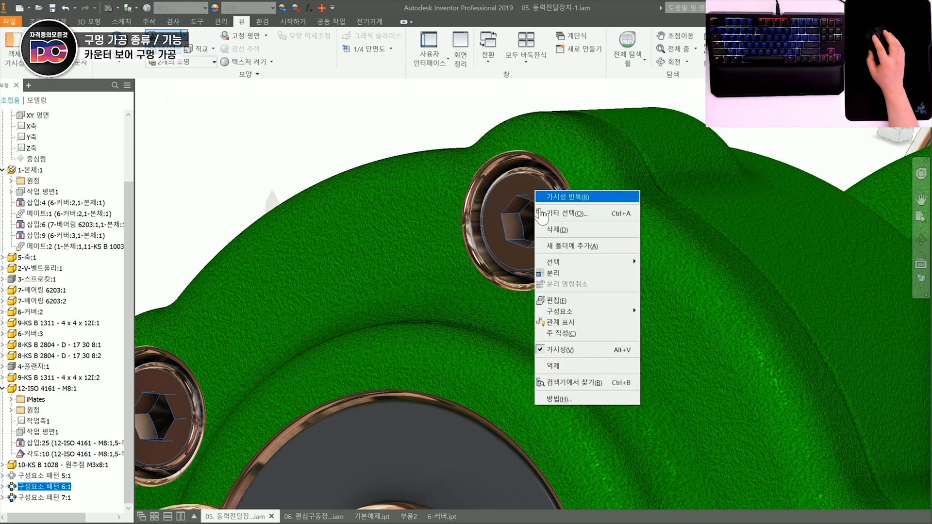
{"action": "left_click", "coordinate": [564, 353]}
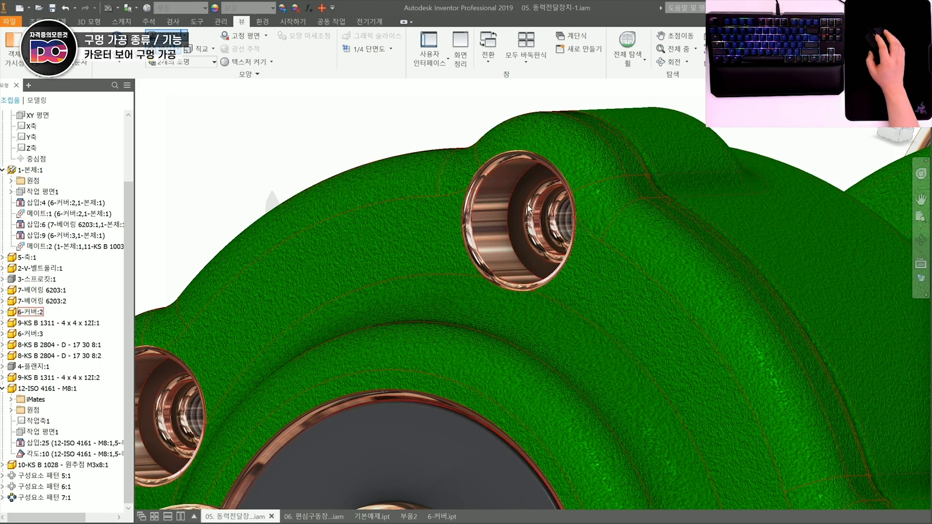
- Examine the cover's exposed counterbore and the threaded hole behind it from close up
{"action": "scroll", "coordinate": [552, 248], "scroll_direction": "up", "scroll_amount": 5}
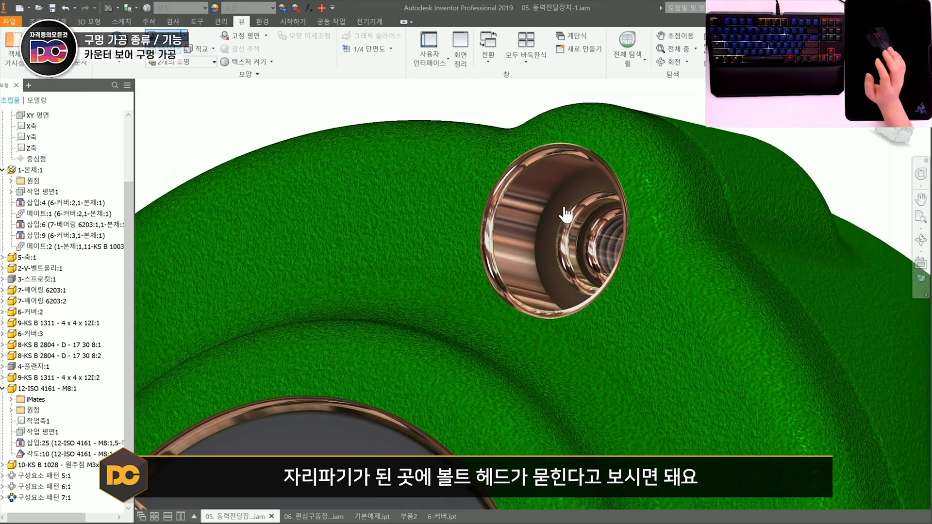
{"action": "scroll", "coordinate": [564, 208], "scroll_direction": "down", "scroll_amount": 1}
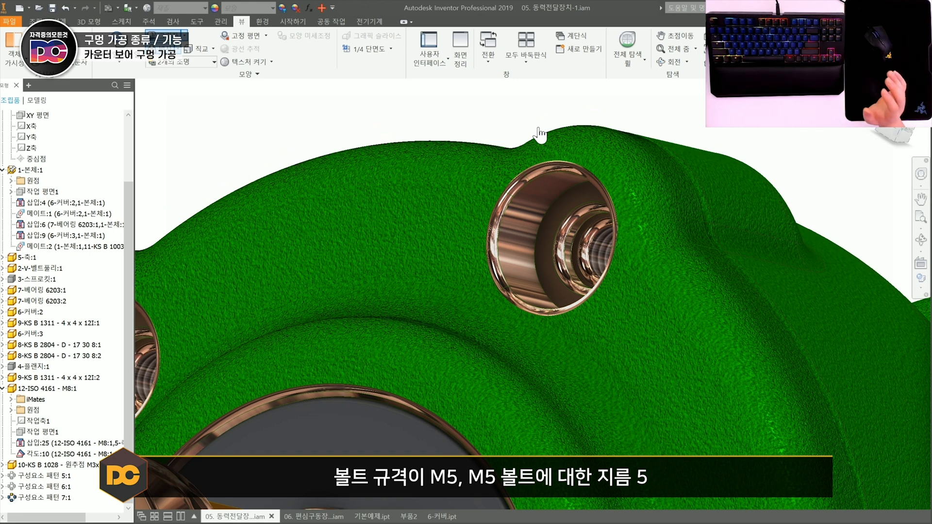
{"action": "scroll", "coordinate": [558, 228], "scroll_direction": "up", "scroll_amount": 1}
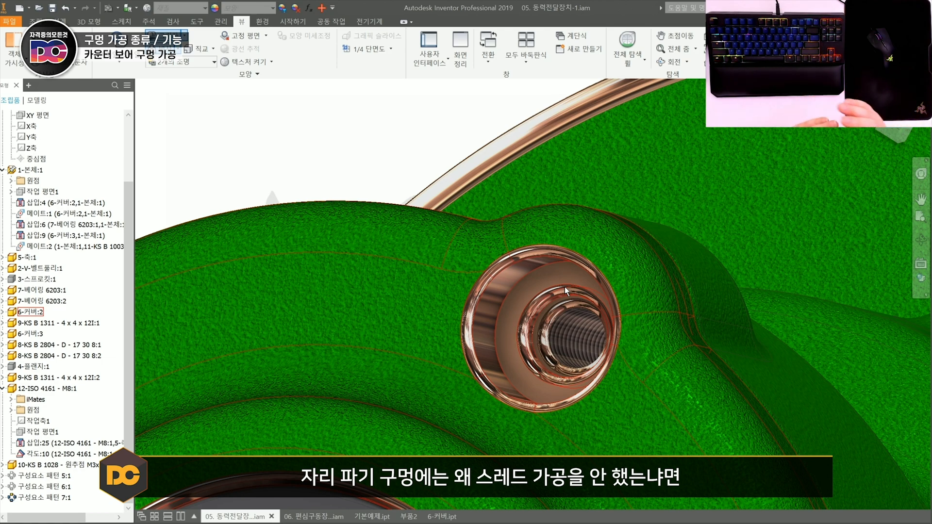
{"action": "mouse_move", "coordinate": [564, 286]}
{"action": "middle_mouse_down"}
{"action": "mouse_move", "coordinate": [449, 297]}
{"action": "mouse_move", "coordinate": [568, 291]}
{"action": "middle_mouse_up"}
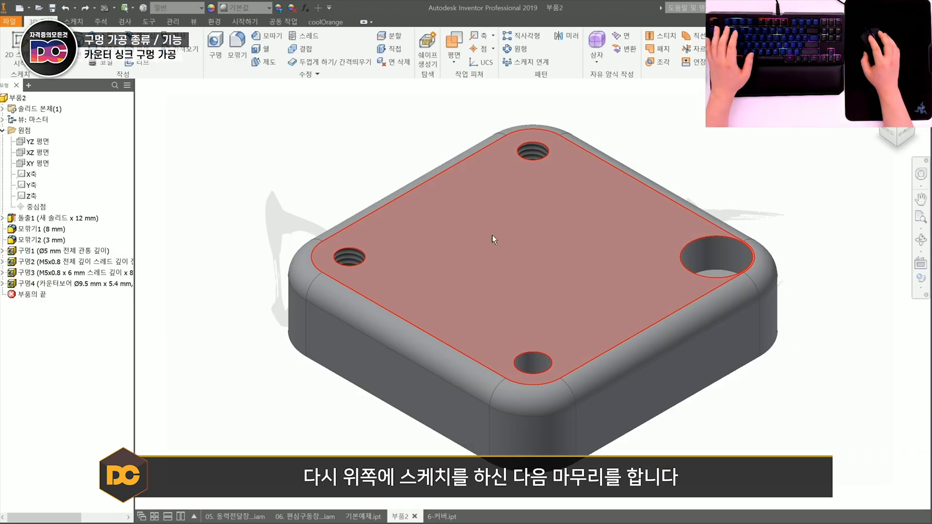
- In part 부품2, add a sketch on the block's top face, start a countersink hole on its centre point and open the countersink angle
{"action": "left_click", "coordinate": [492, 236]}
{"action": "key", "text": "s"}
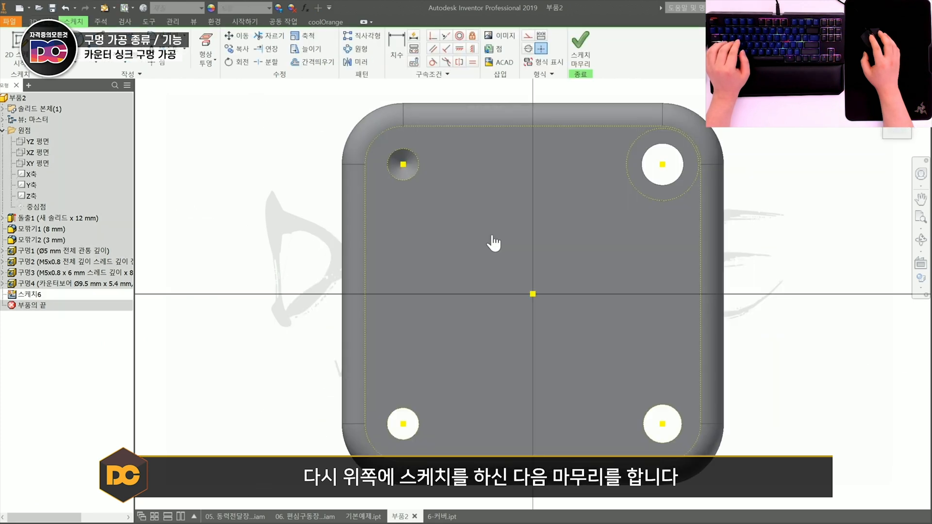
{"action": "right_click_drag", "start_coordinate": [493, 242], "coordinate": [426, 200]}
{"action": "key", "text": "h"}
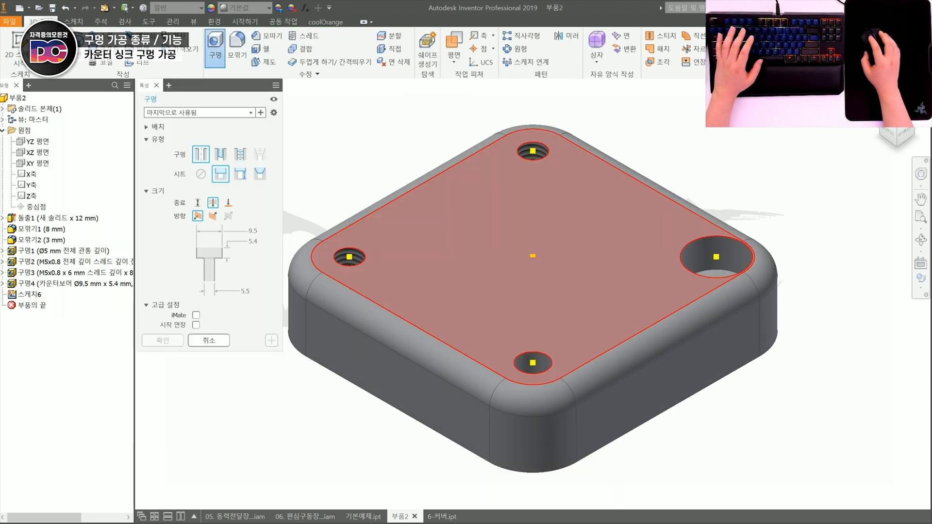
{"action": "left_click", "coordinate": [533, 256]}
{"action": "left_click", "coordinate": [260, 174]}
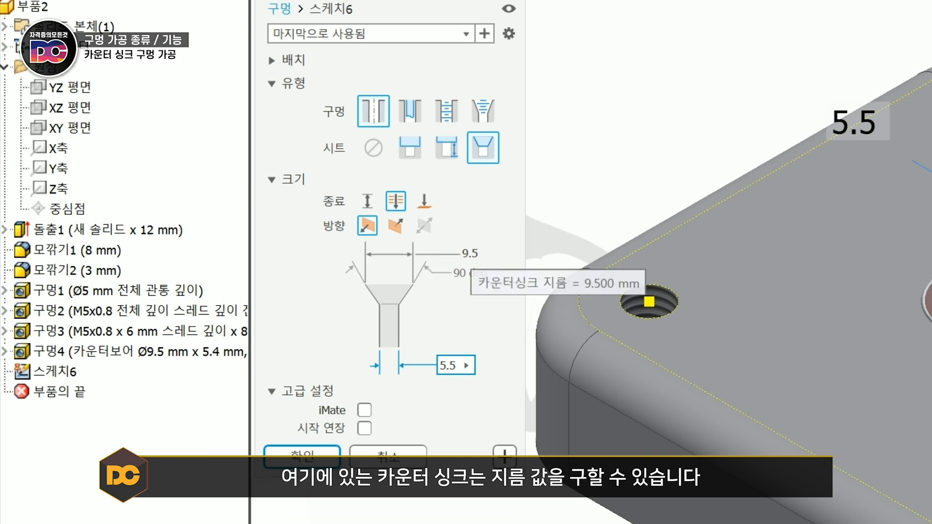
{"action": "left_click", "coordinate": [461, 273]}
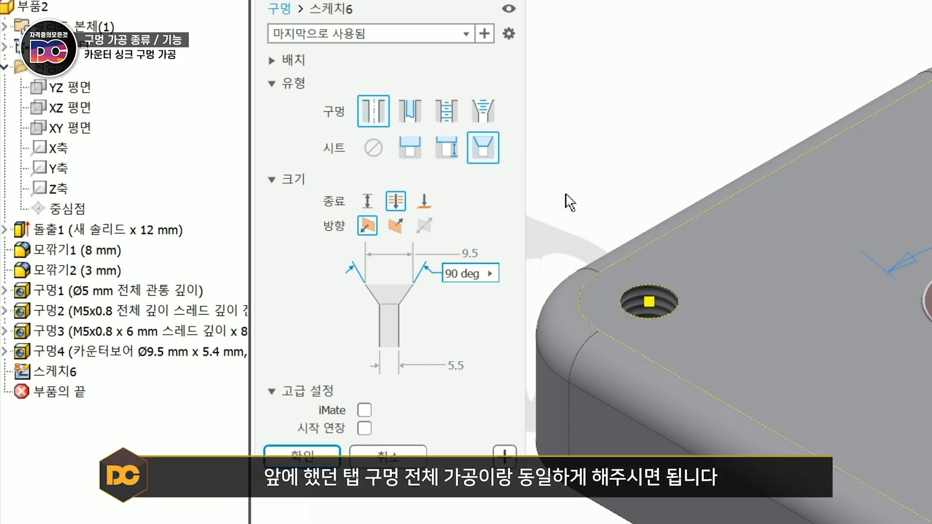
- Change the centre hole to a tapped hole without a seat, using the ISO Metric profile thread type
{"action": "left_click", "coordinate": [446, 111]}
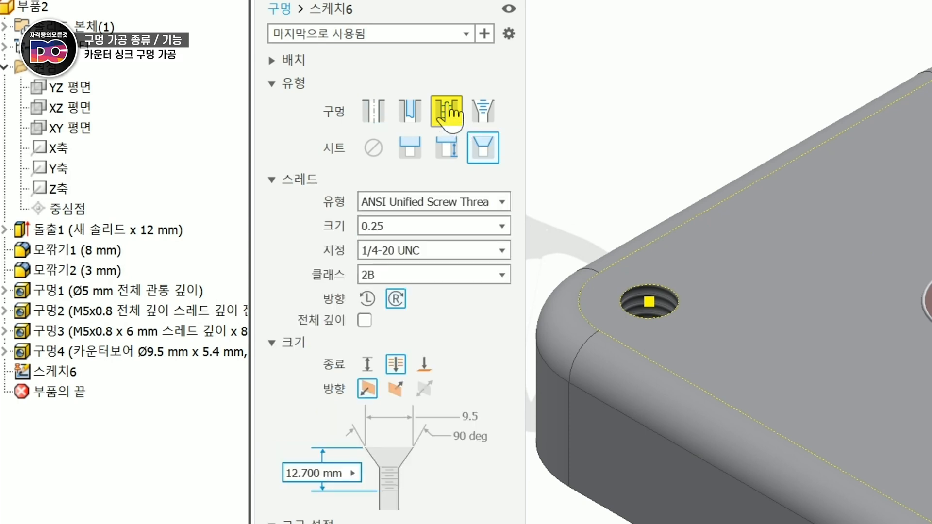
{"action": "left_click", "coordinate": [373, 148]}
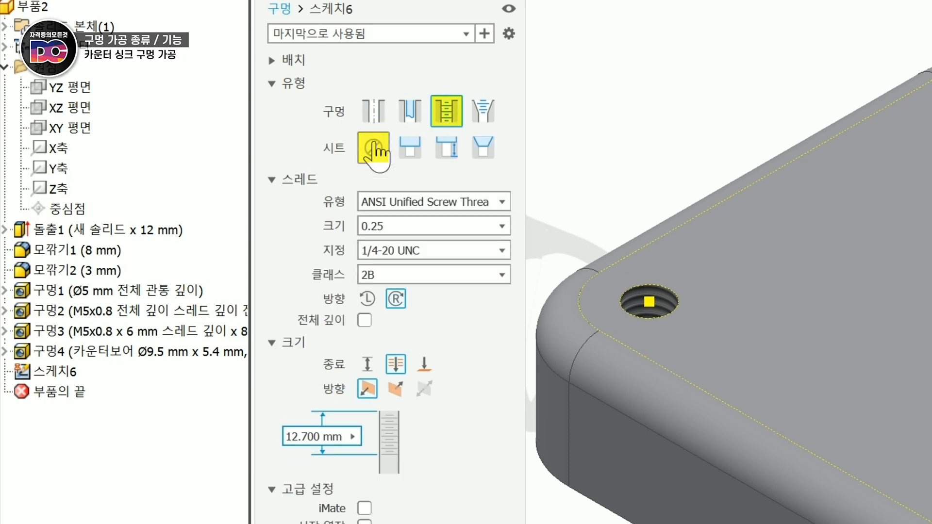
{"action": "left_click", "coordinate": [413, 203]}
{"action": "left_click", "coordinate": [422, 262]}
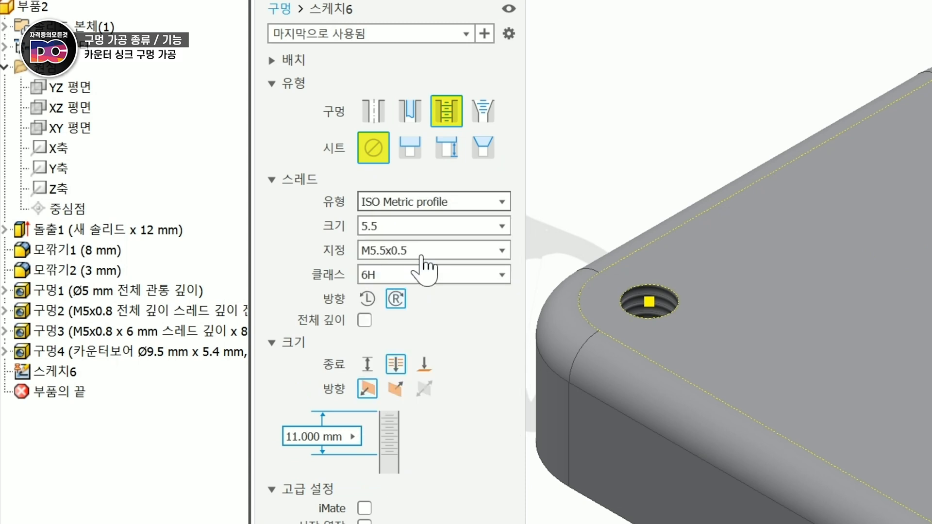
- Set the thread size to 5 with designation M5x0.8, turn on full thread depth, and create the through-tapped centre hole
{"action": "left_click", "coordinate": [430, 226]}
{"action": "scroll", "coordinate": [417, 281], "scroll_direction": "up", "scroll_amount": 1}
{"action": "left_click", "coordinate": [414, 289]}
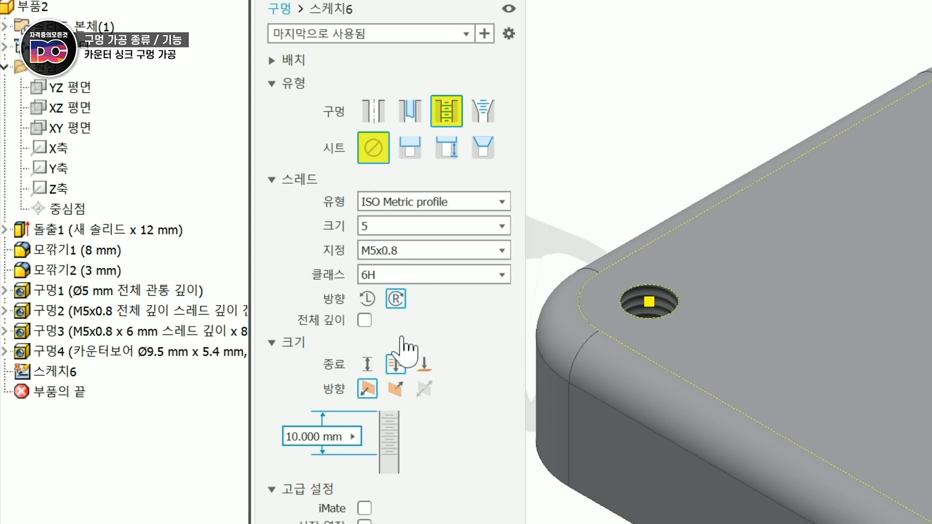
{"action": "left_click", "coordinate": [365, 320]}
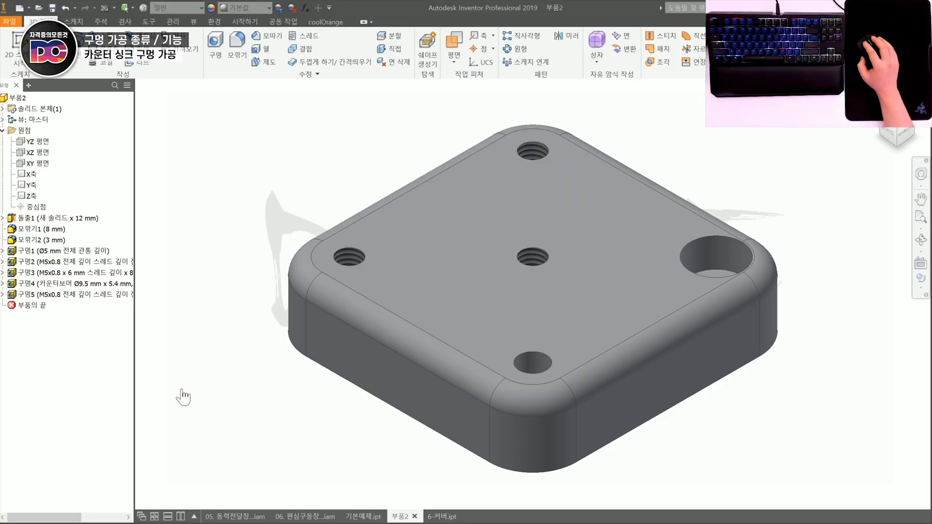
- Chamfer the top edge of the centre tapped hole by 2 mm and view the resulting countersink
{"action": "middle_click_drag", "start_coordinate": [453, 188], "coordinate": [404, 211]}
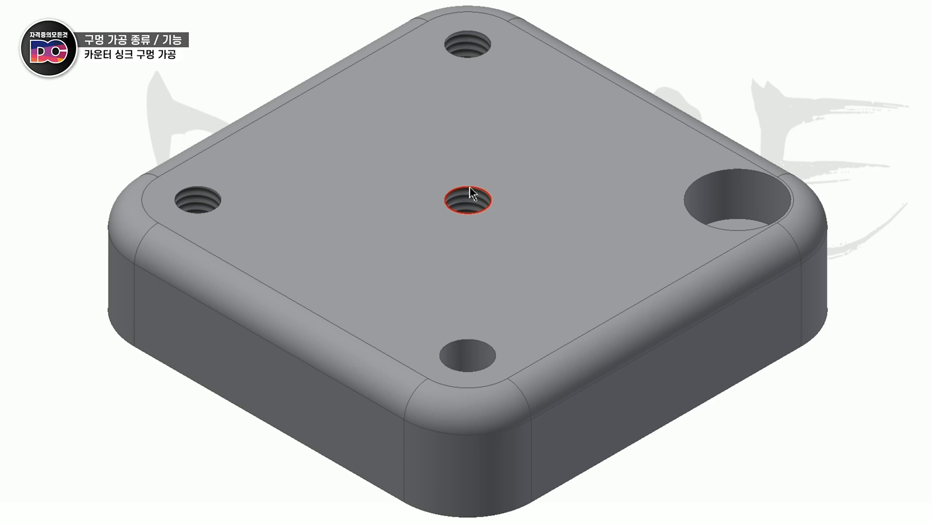
{"action": "left_click", "coordinate": [485, 274]}
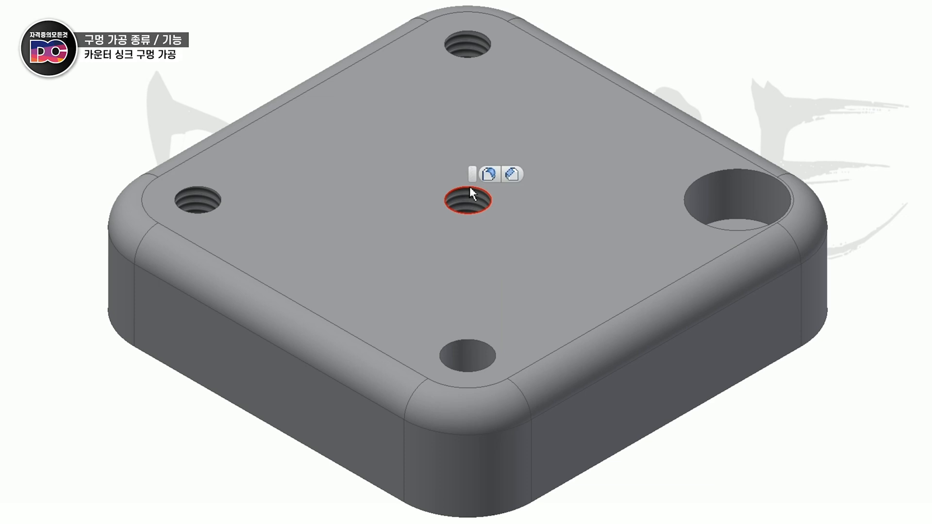
{"action": "left_click", "coordinate": [512, 175]}
{"action": "left_click", "coordinate": [335, 161]}
{"action": "left_click", "coordinate": [267, 309]}
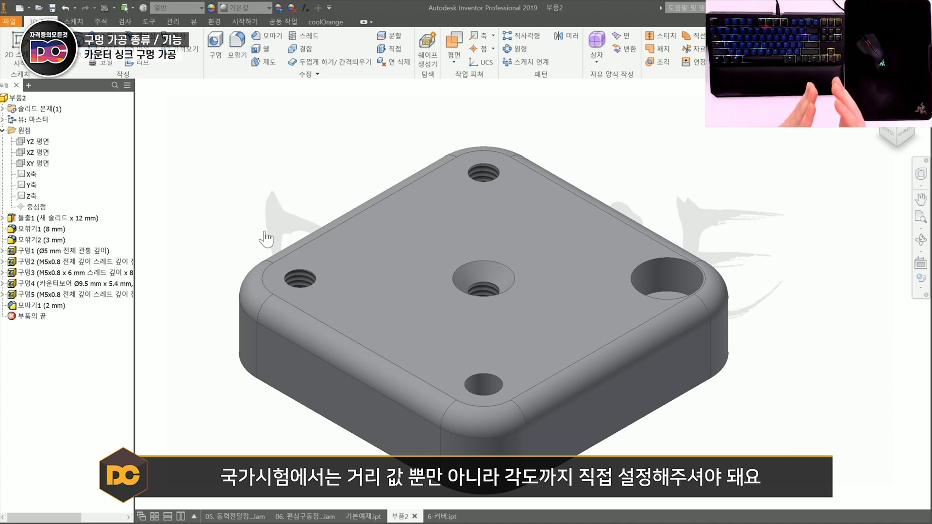
{"action": "scroll", "coordinate": [789, 169], "scroll_direction": "up", "scroll_amount": 3}
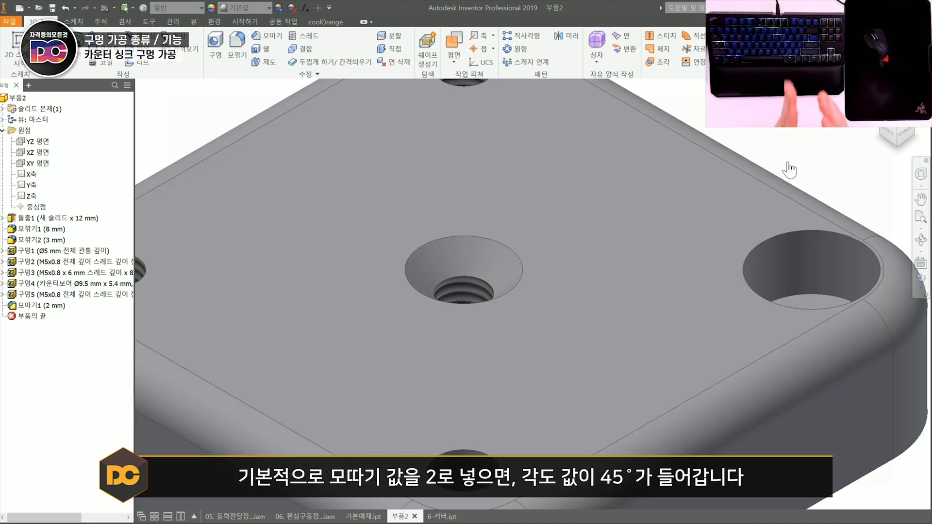